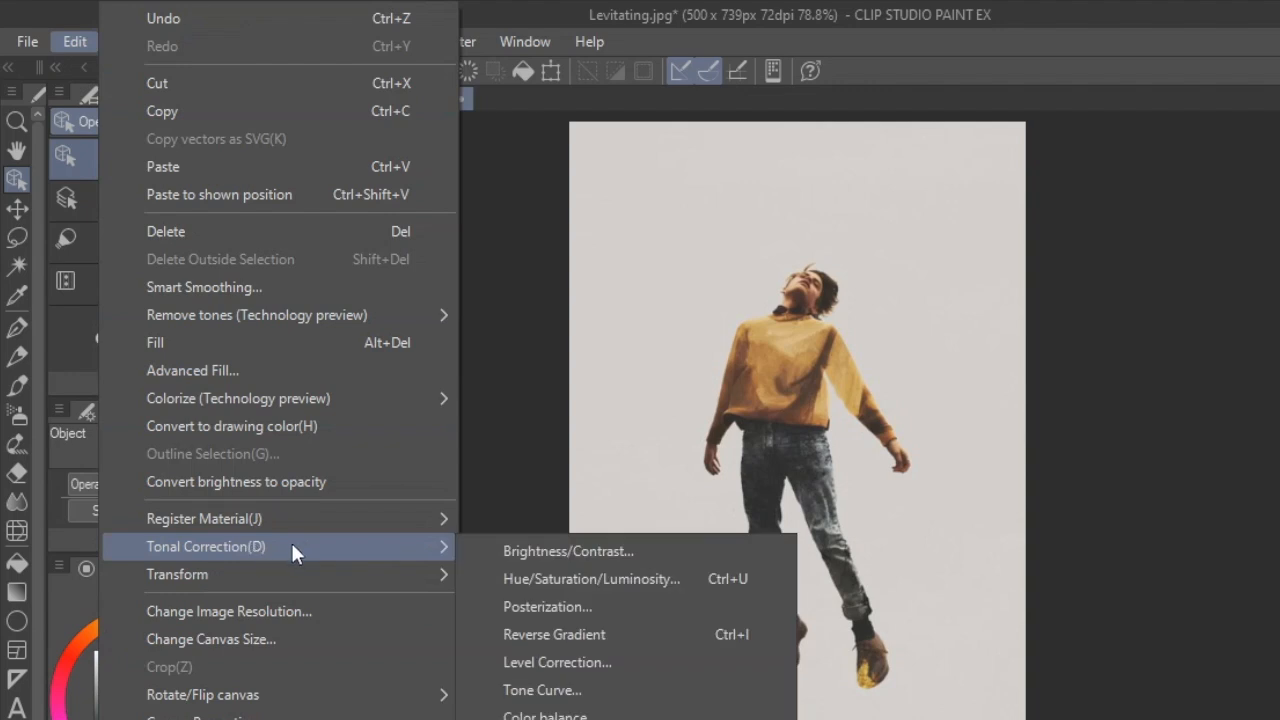
# Step: Apply Level Correction to the top levitating photo layer, lowering the Red channel's maximum output to zero for a cyan image
pyautogui.click(583, 662)
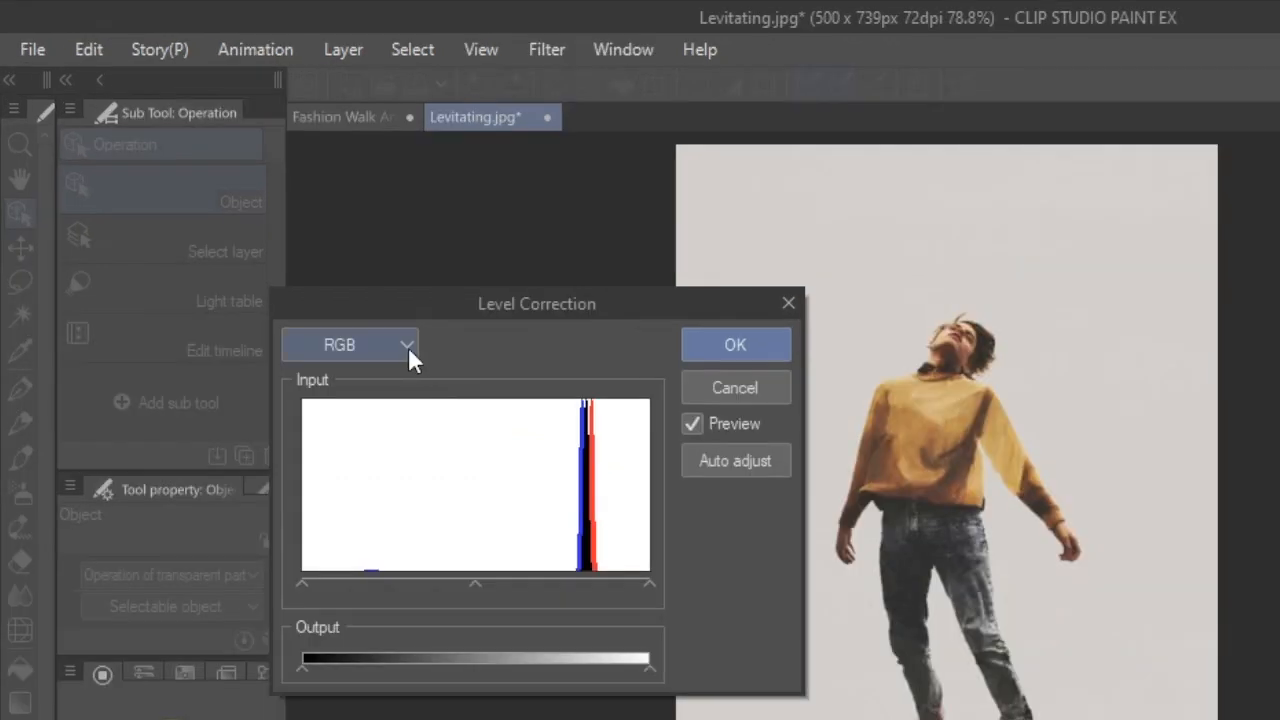
pyautogui.click(409, 351)
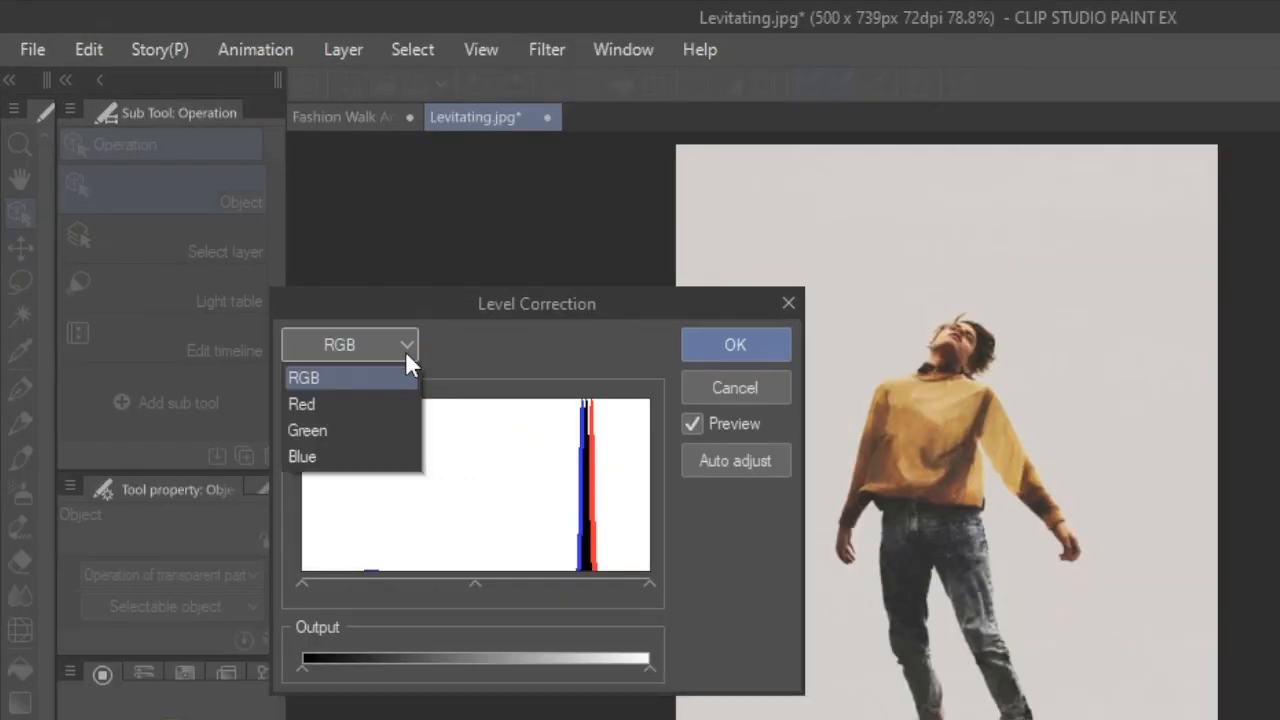
pyautogui.click(383, 400)
pyautogui.moveTo(648, 669); pyautogui.dragTo(486, 680)
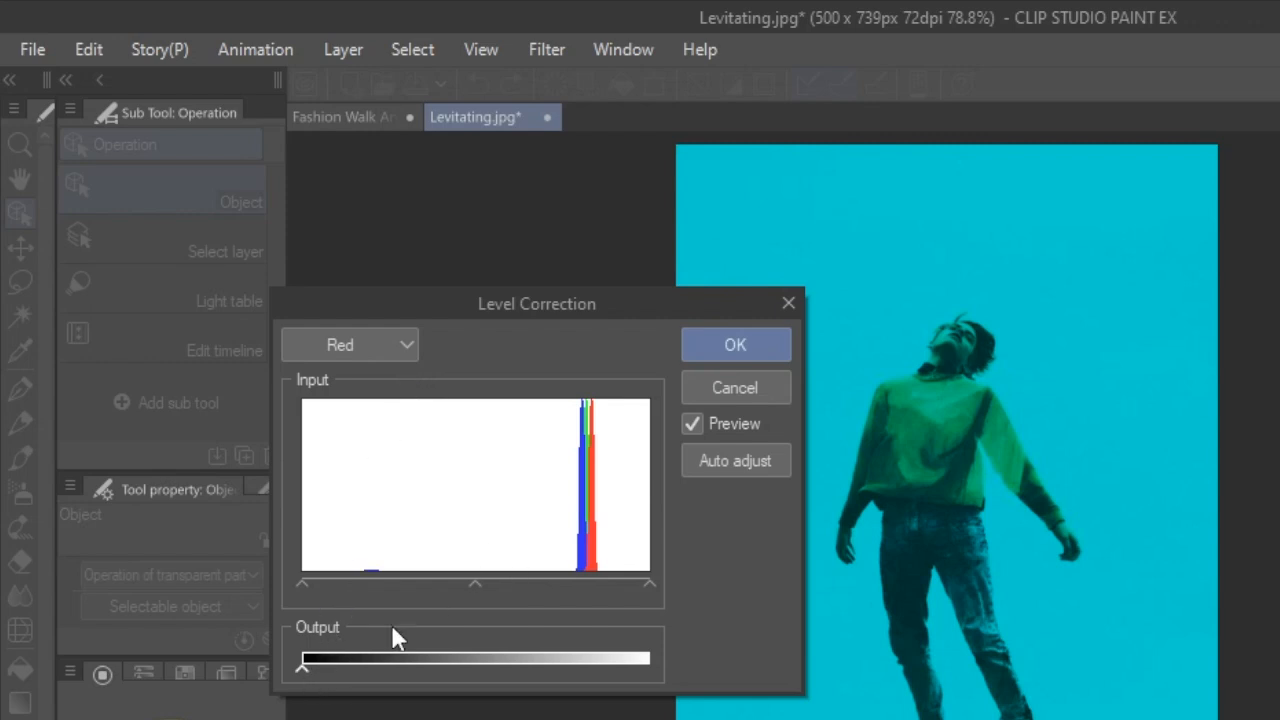
pyautogui.moveTo(503, 660); pyautogui.dragTo(733, 697)
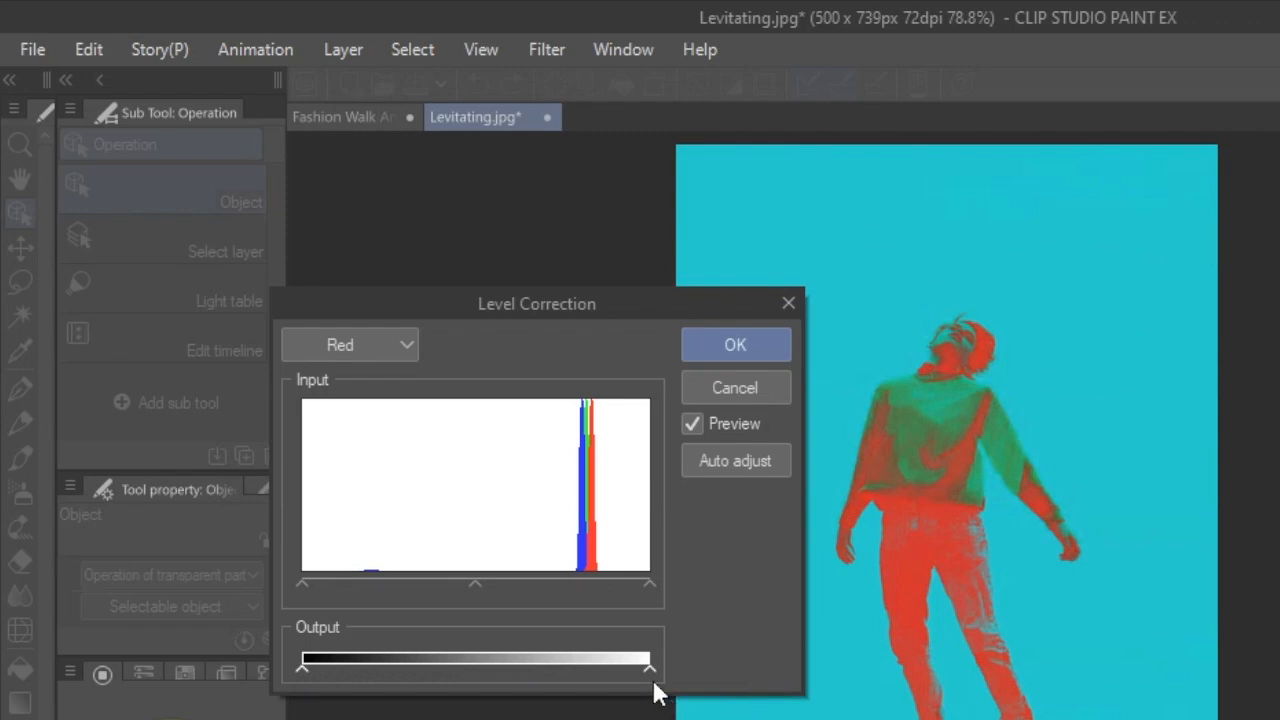
pyautogui.moveTo(647, 667); pyautogui.dragTo(634, 670)
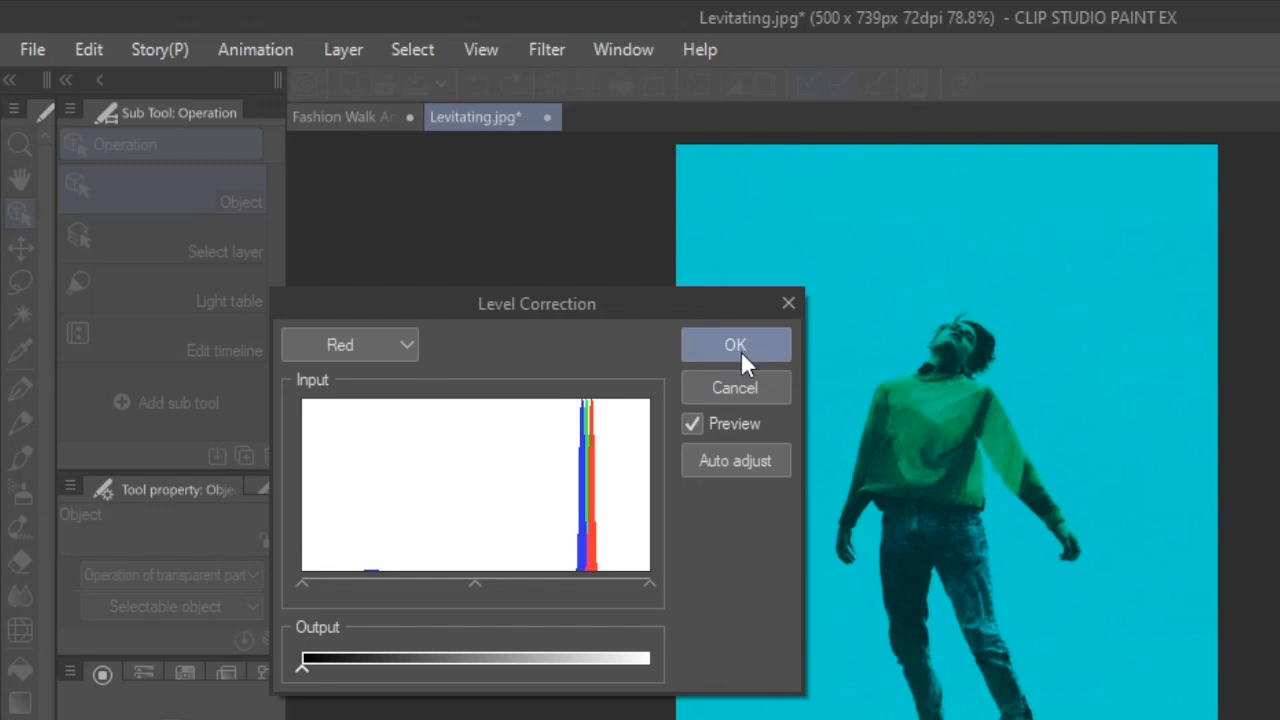
# Step: Try lowering the Green channel's maximum output to zero in the same correction, and restore it to full
pyautogui.click(372, 344)
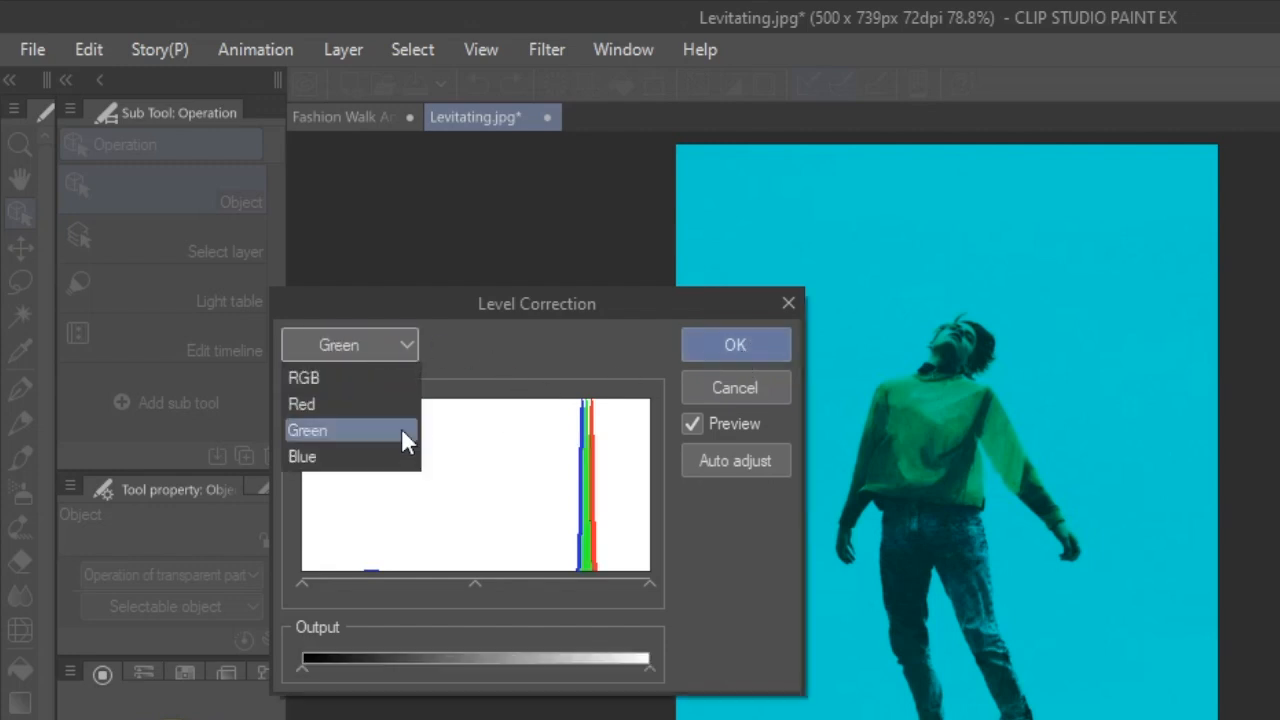
pyautogui.click(401, 428)
pyautogui.moveTo(649, 668); pyautogui.dragTo(394, 668)
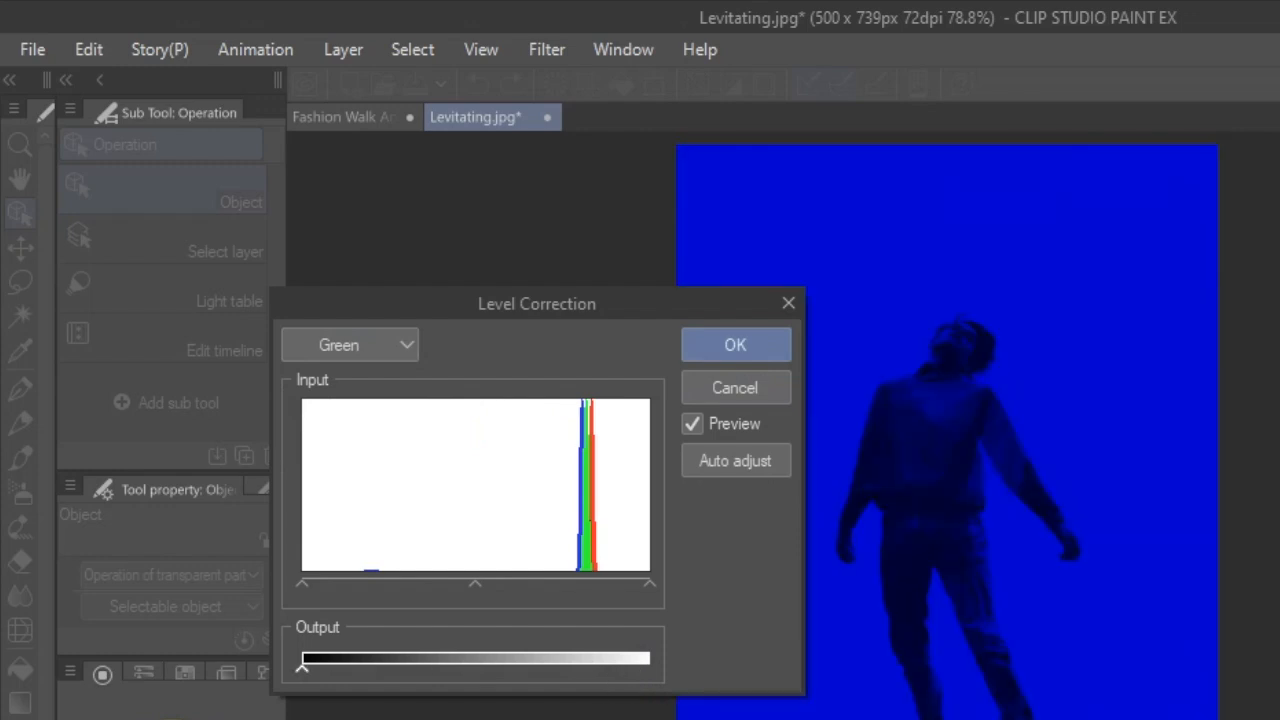
pyautogui.click(393, 350)
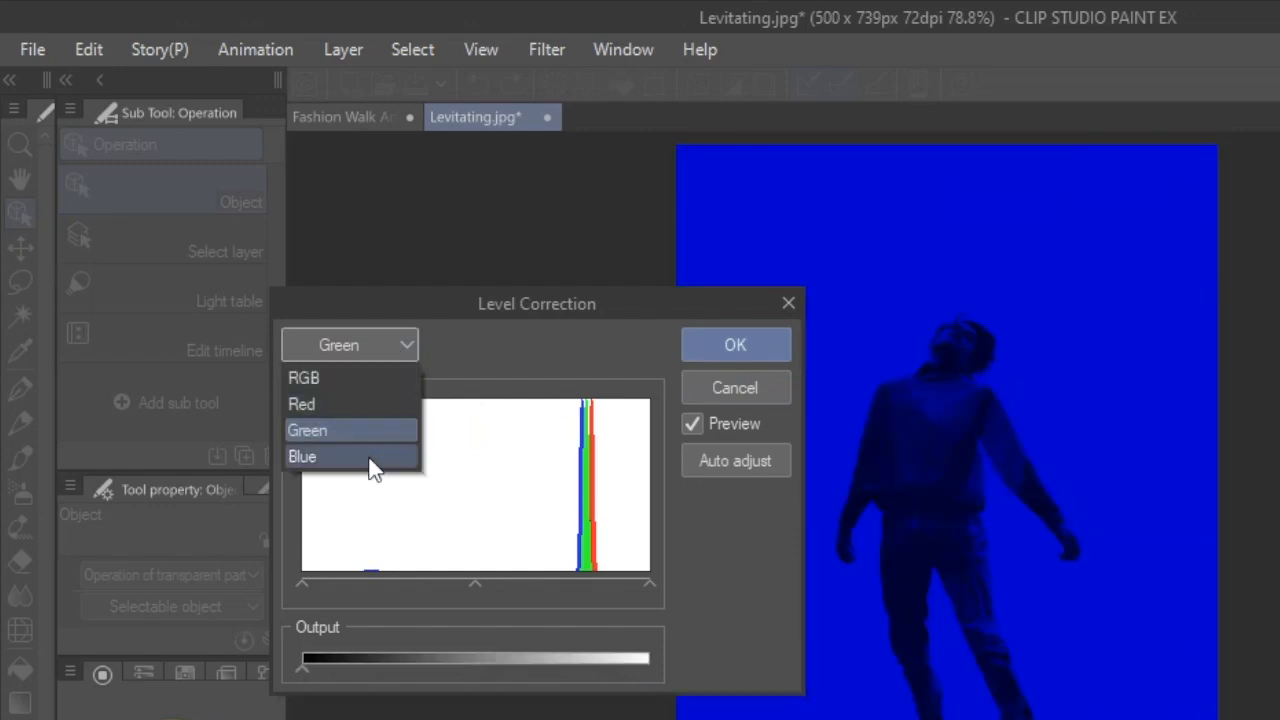
pyautogui.click(404, 345)
pyautogui.click(401, 349)
pyautogui.click(380, 428)
pyautogui.moveTo(335, 688); pyautogui.dragTo(690, 712)
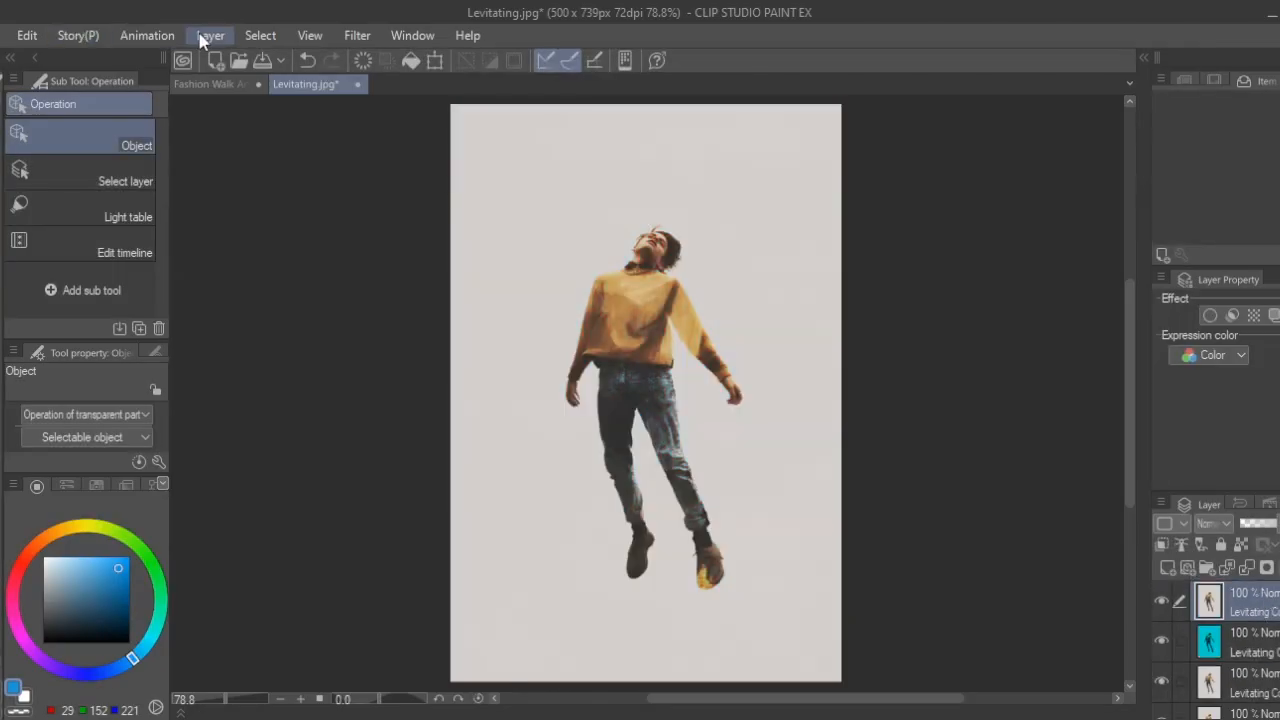
# Step: Turn the top photo copy magenta with Level Correction by lowering the Green channel's maximum output to zero
pyautogui.click(89, 49)
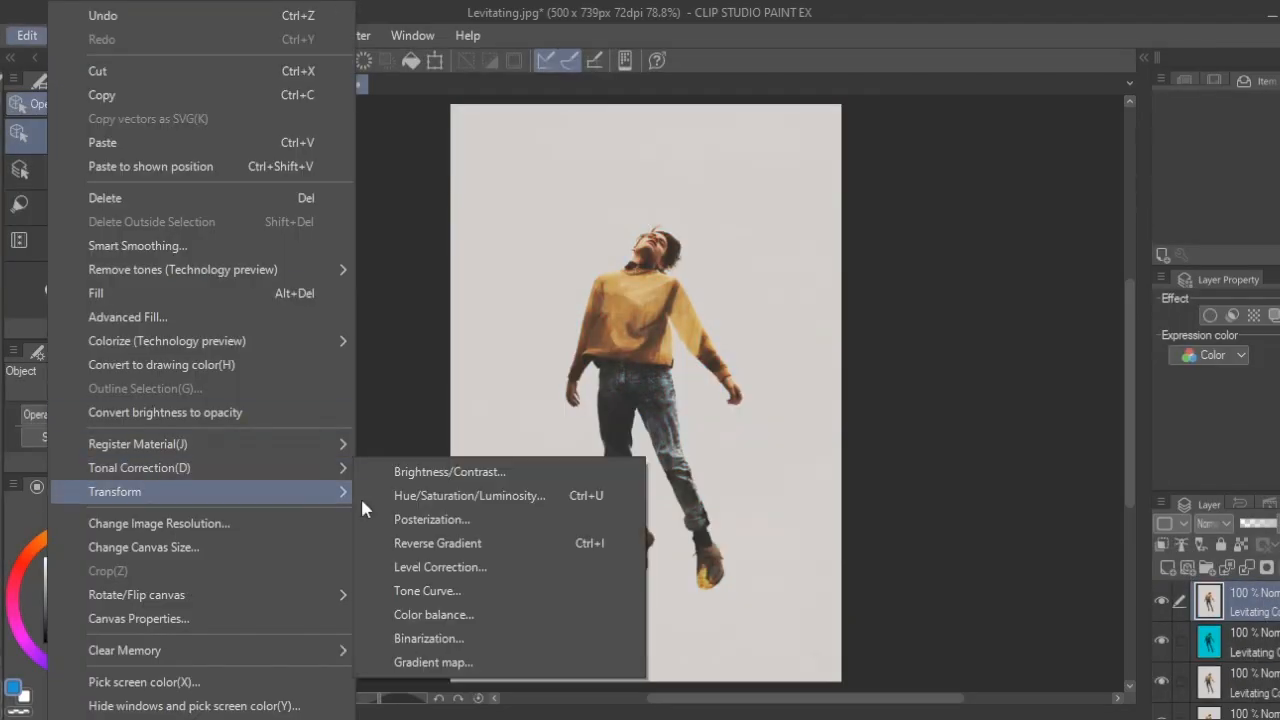
pyautogui.click(440, 567)
pyautogui.click(215, 248)
pyautogui.click(244, 306)
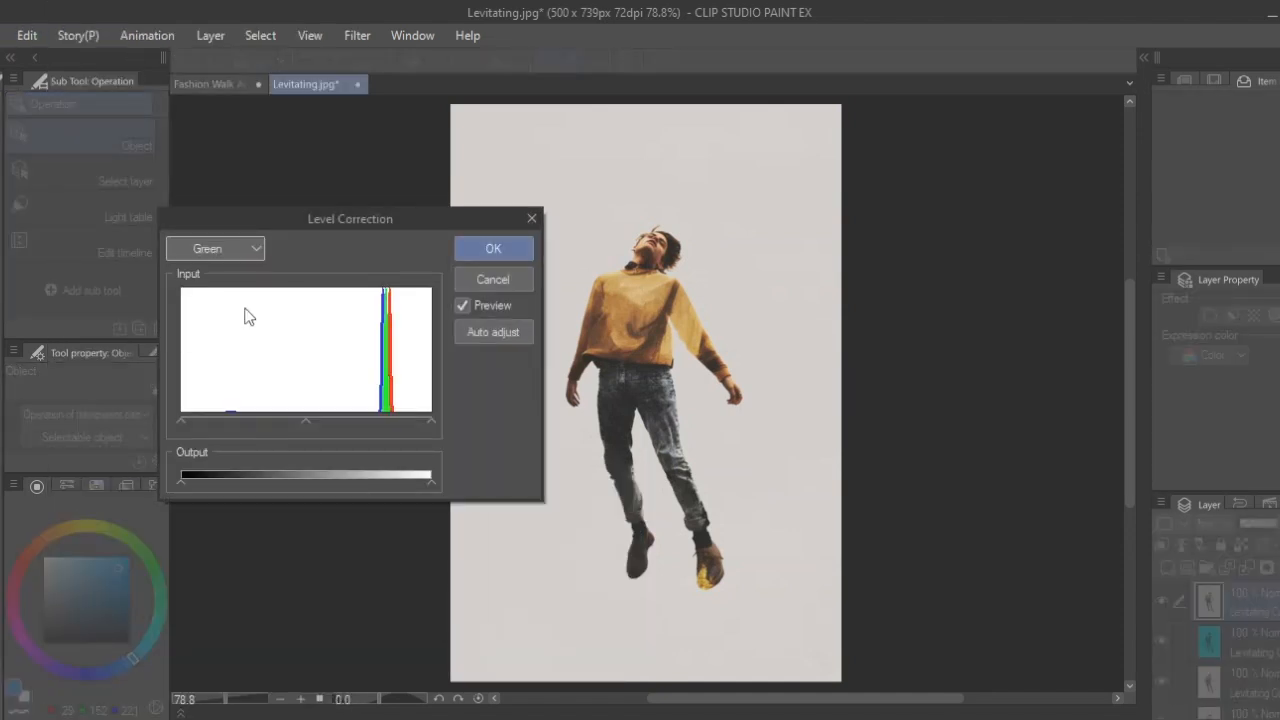
pyautogui.moveTo(433, 487); pyautogui.dragTo(203, 479)
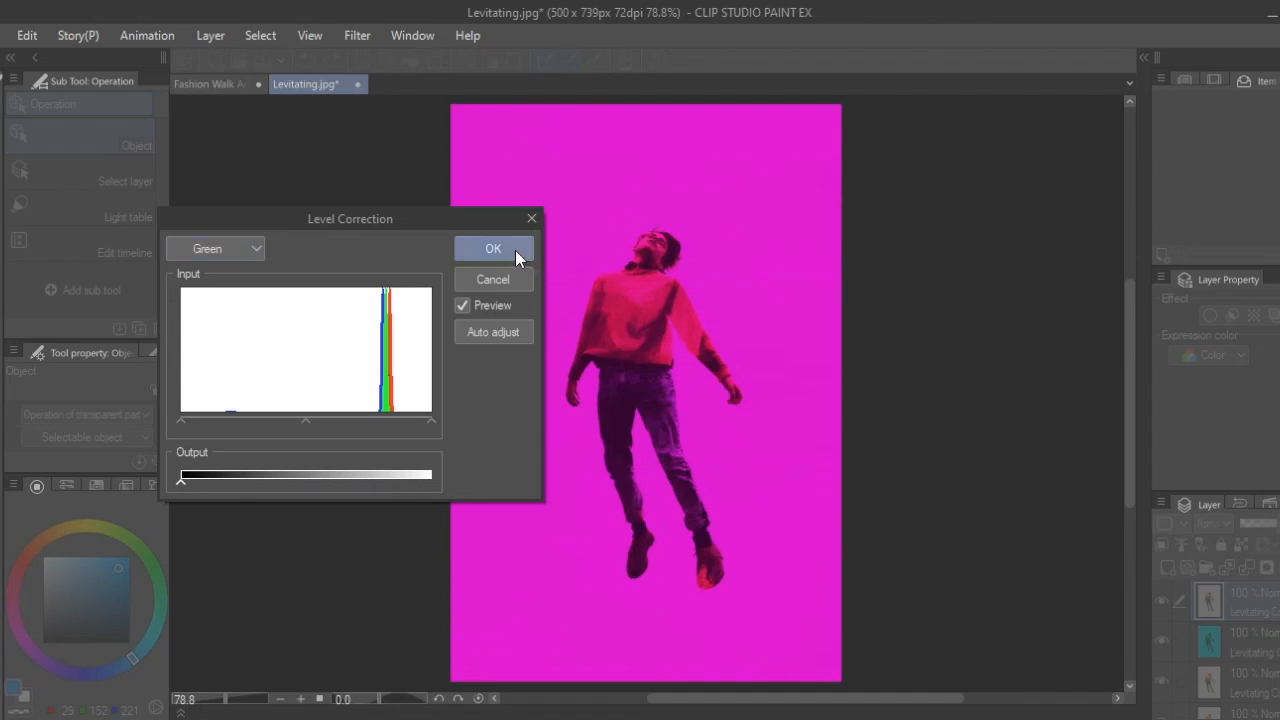
pyautogui.click(476, 250)
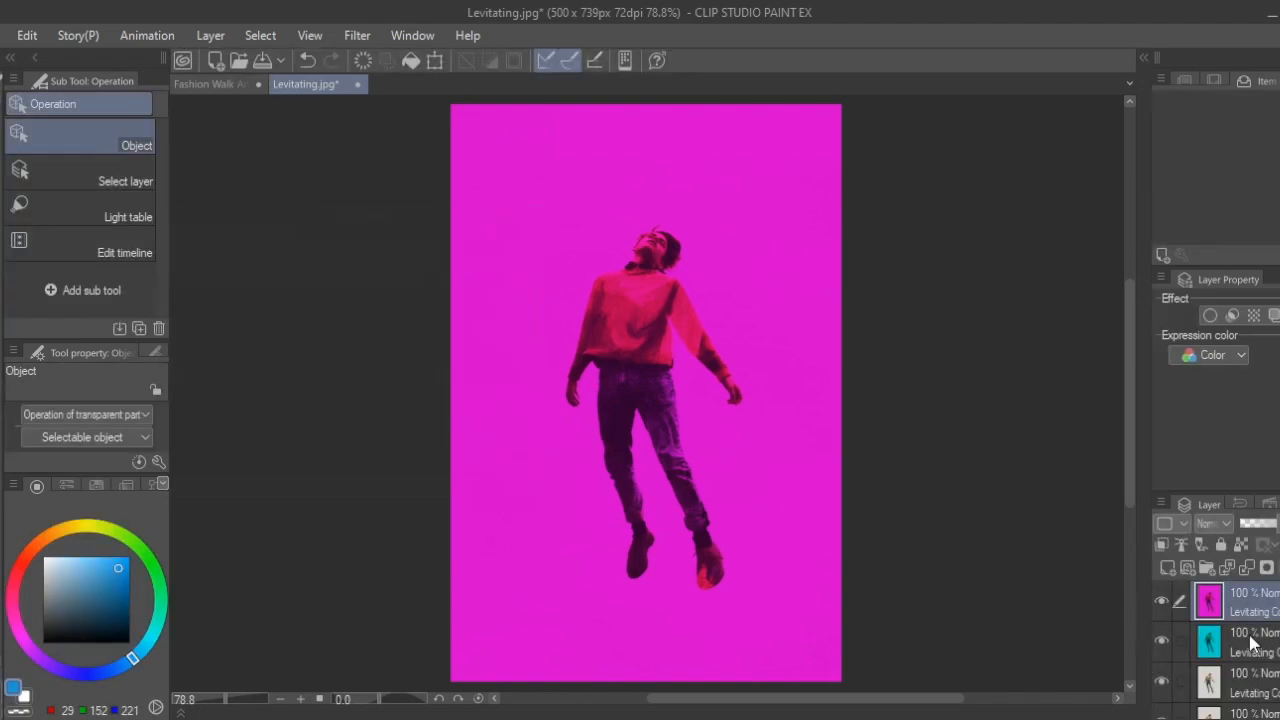
# Step: Turn the remaining top photo copy yellow with Level Correction by lowering the Blue channel's maximum output to zero
pyautogui.click(27, 35)
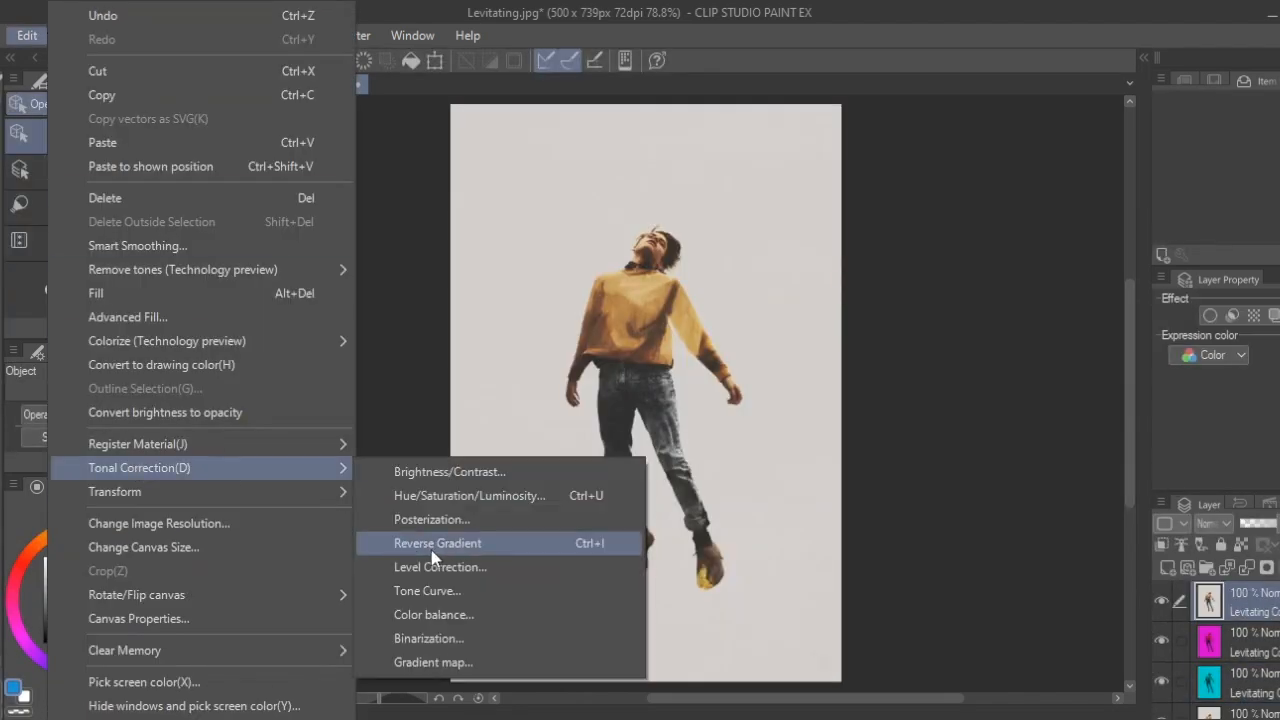
pyautogui.click(429, 566)
pyautogui.click(248, 255)
pyautogui.click(190, 329)
pyautogui.moveTo(435, 488); pyautogui.dragTo(91, 434)
pyautogui.click(511, 248)
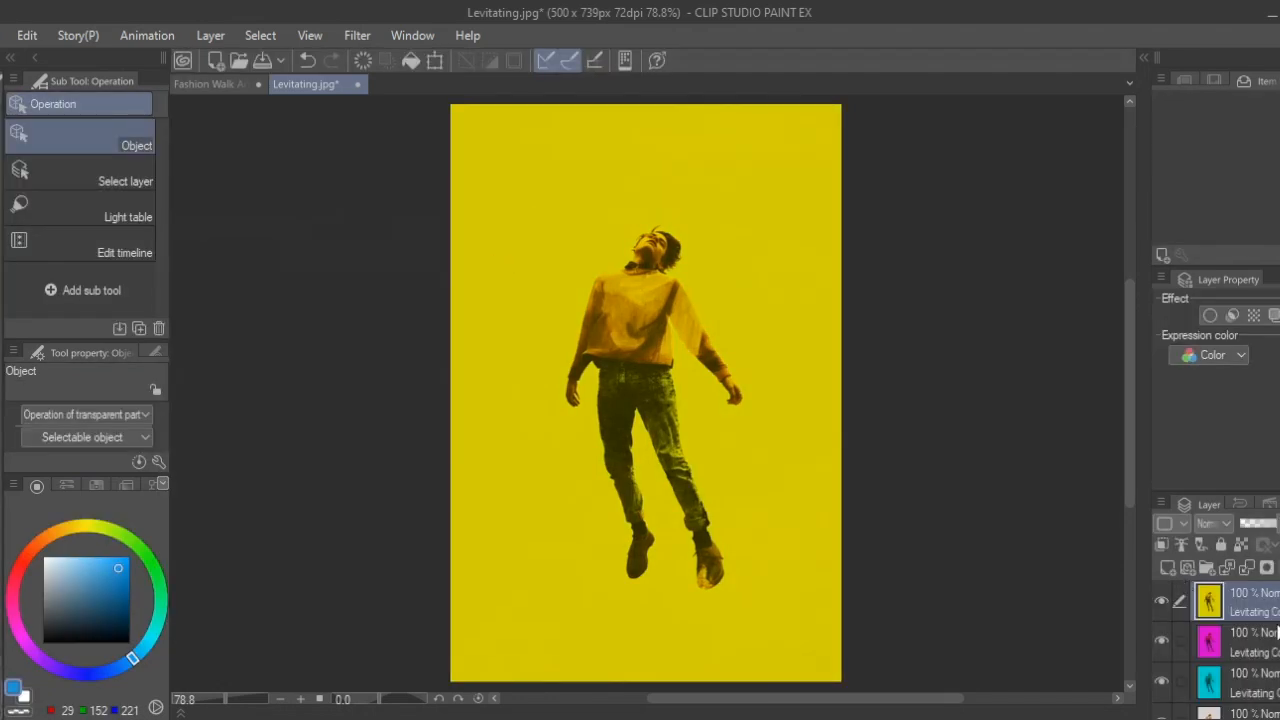
# Step: Set the blending mode of the yellow and magenta photo layers to Lighten
pyautogui.click(1221, 527)
pyautogui.click(1240, 118)
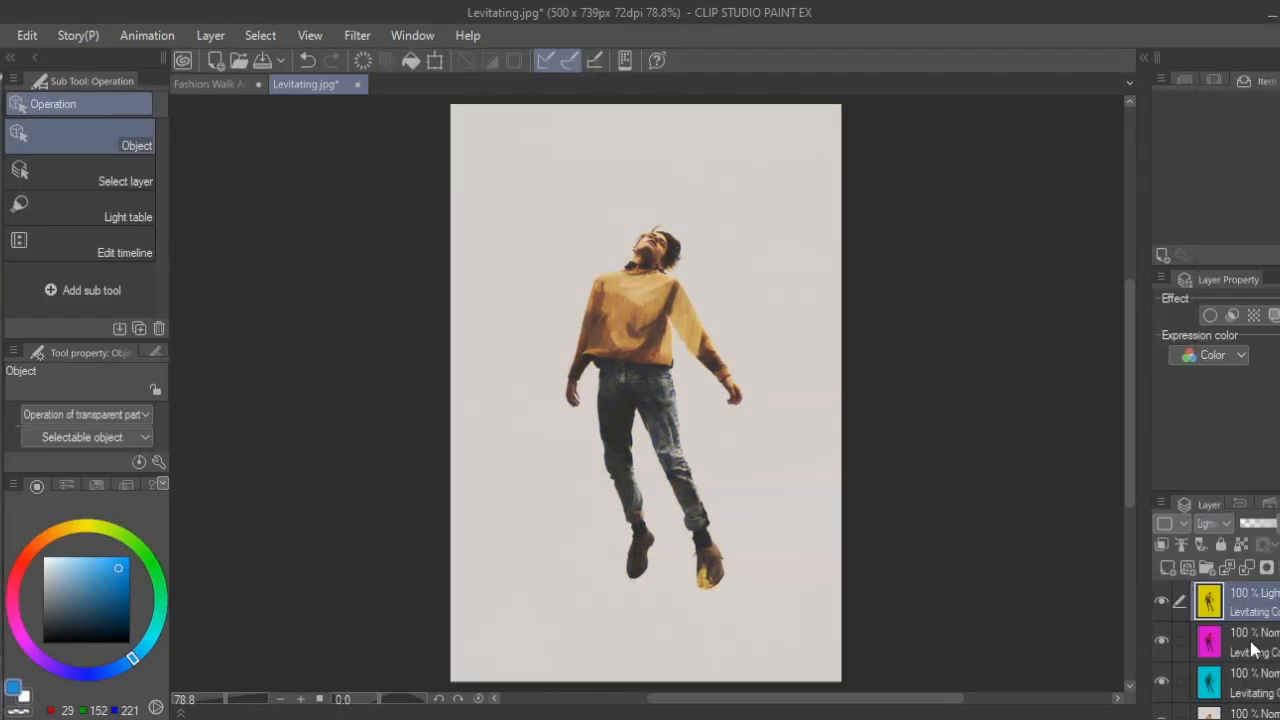
pyautogui.click(1215, 522)
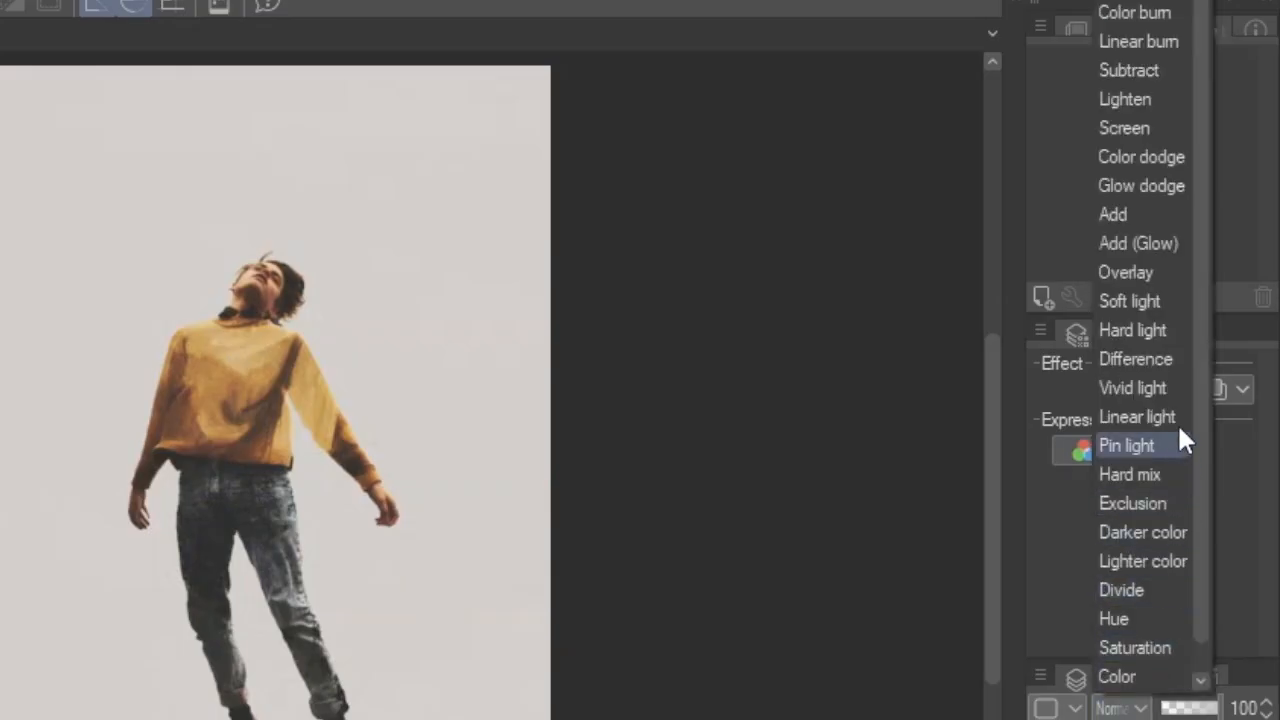
pyautogui.click(1150, 99)
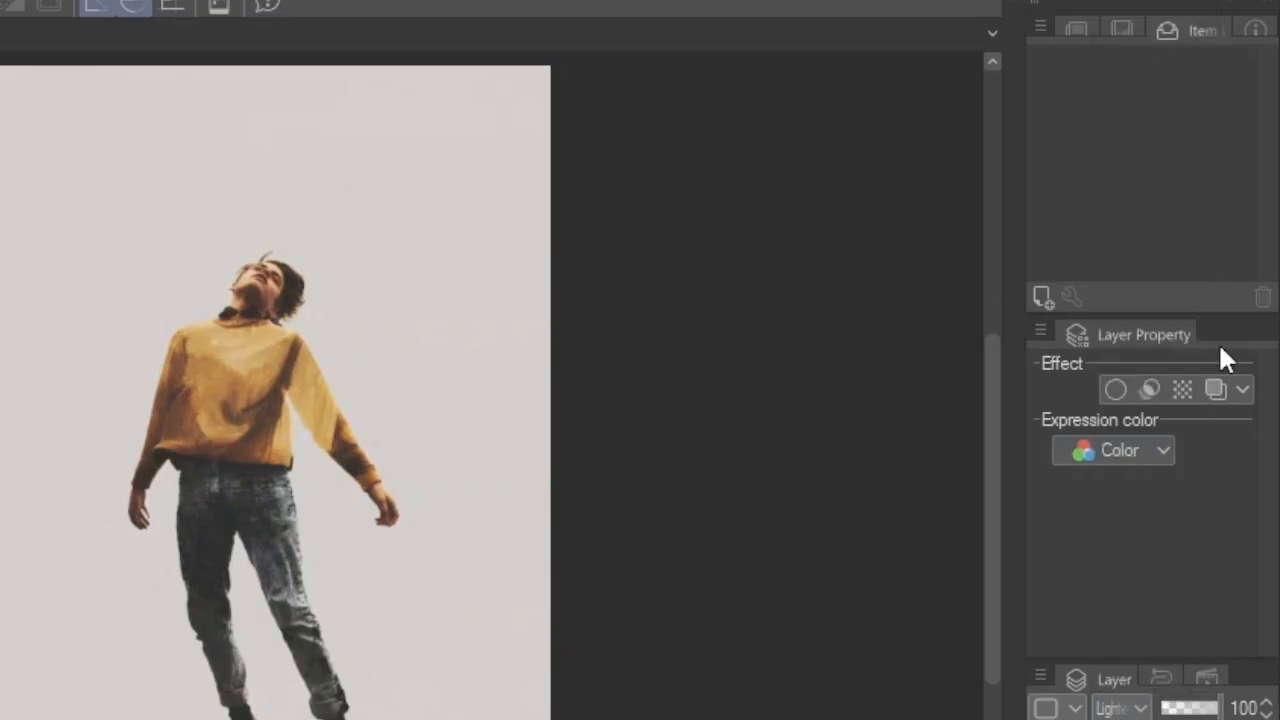
# Step: Offset the coloured photo layers slightly against each other on the canvas and change their stacking order
pyautogui.moveTo(655, 263)
pyautogui.mouseDown()
pyautogui.moveTo(775, 273)
pyautogui.moveTo(663, 268)
pyautogui.mouseUp()
pyautogui.doubleClick(1254, 645)
pyautogui.moveTo(1256, 632); pyautogui.dragTo(1256, 594)
pyautogui.moveTo(667, 288); pyautogui.dragTo(629, 298)
pyautogui.click(1254, 683)
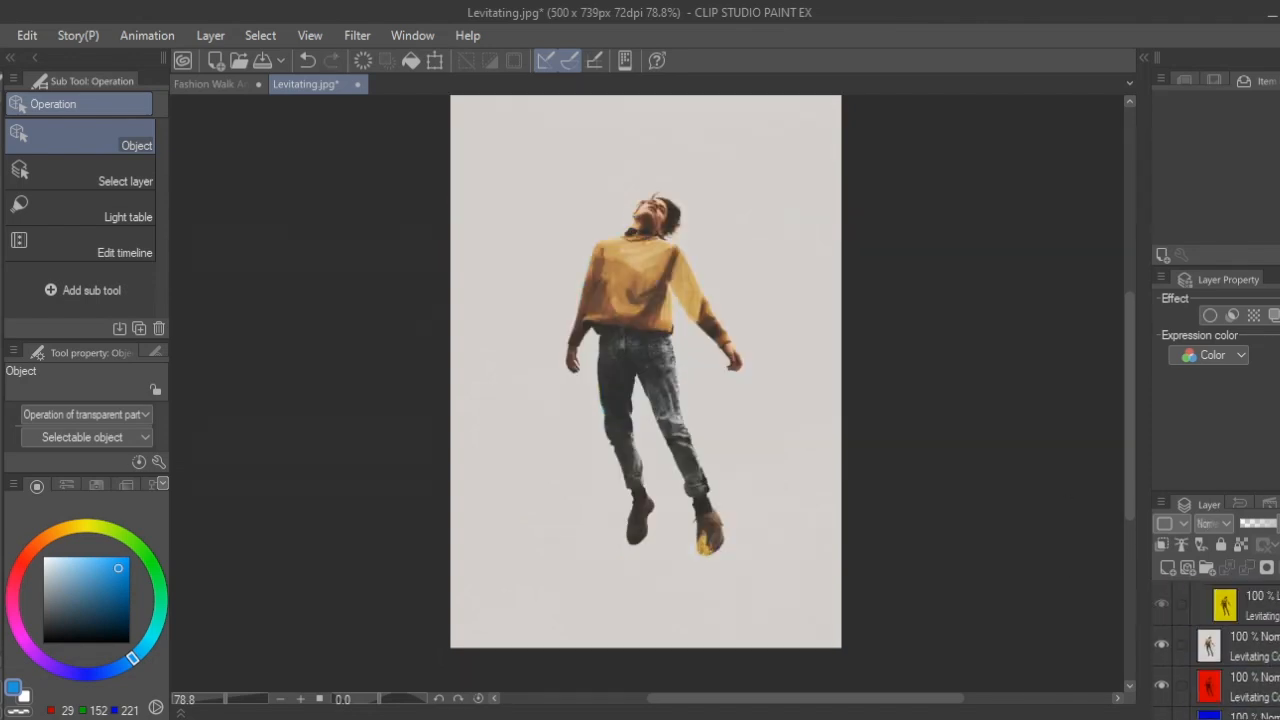
# Step: Set the blending mode of the red photo layer, Levitating Copy 5, to Lighten
pyautogui.moveTo(1254, 641); pyautogui.dragTo(1268, 712)
pyautogui.click(1254, 624)
pyautogui.click(1212, 355)
pyautogui.click(1268, 344)
pyautogui.click(1213, 524)
pyautogui.moveTo(1149, 430); pyautogui.dragTo(1043, 430)
pyautogui.click(1145, 526)
pyautogui.click(1120, 126)
# Step: Set the blue Levitating Copy 4 layer and the green Levitating layer to Lighten blending
pyautogui.click(1190, 676)
pyautogui.click(1146, 525)
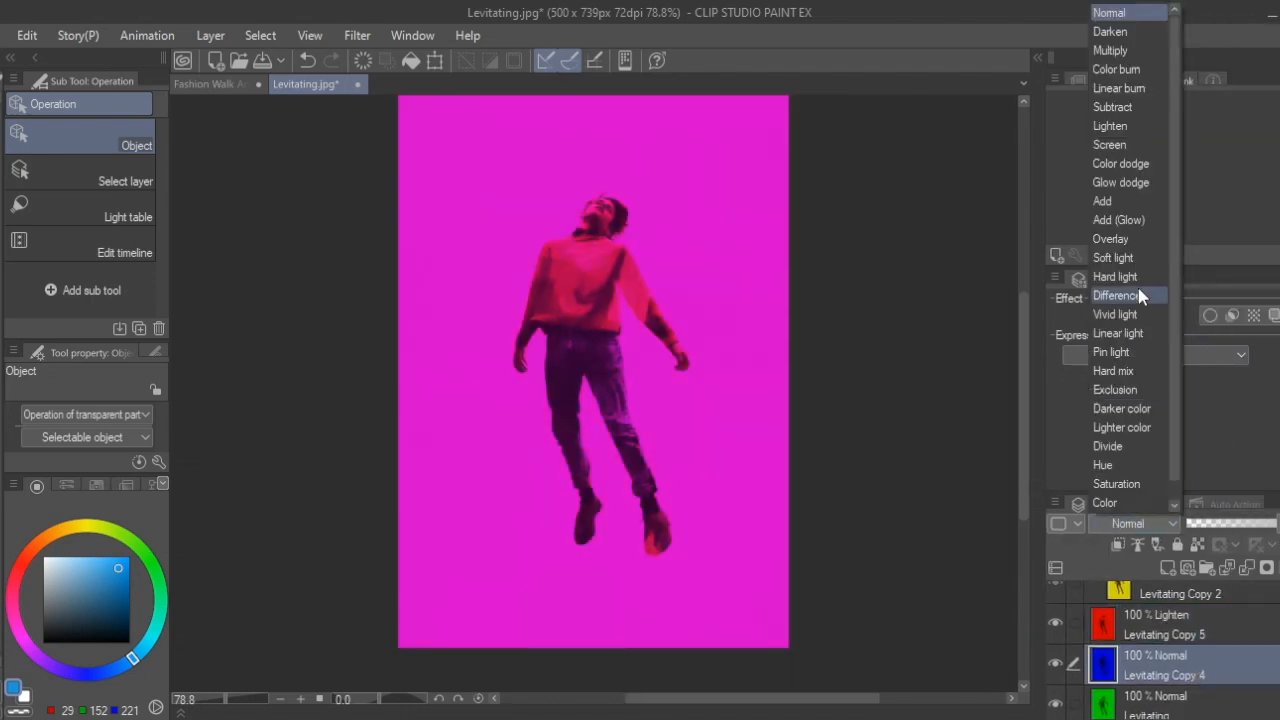
pyautogui.click(1120, 126)
pyautogui.click(1190, 706)
pyautogui.click(1146, 525)
pyautogui.click(1120, 126)
# Step: Shift the Lighten photo layers slightly sideways in alternating directions to form colour fringes, rearranging the layer order as needed
pyautogui.scroll(-1, 1190, 660)
pyautogui.click(1190, 594)
pyautogui.moveTo(568, 258); pyautogui.dragTo(560, 258)
pyautogui.moveTo(1160, 645); pyautogui.dragTo(1157, 608)
pyautogui.moveTo(603, 301); pyautogui.dragTo(612, 301)
pyautogui.moveTo(1190, 698); pyautogui.dragTo(1189, 606)
pyautogui.moveTo(602, 294); pyautogui.dragTo(594, 294)
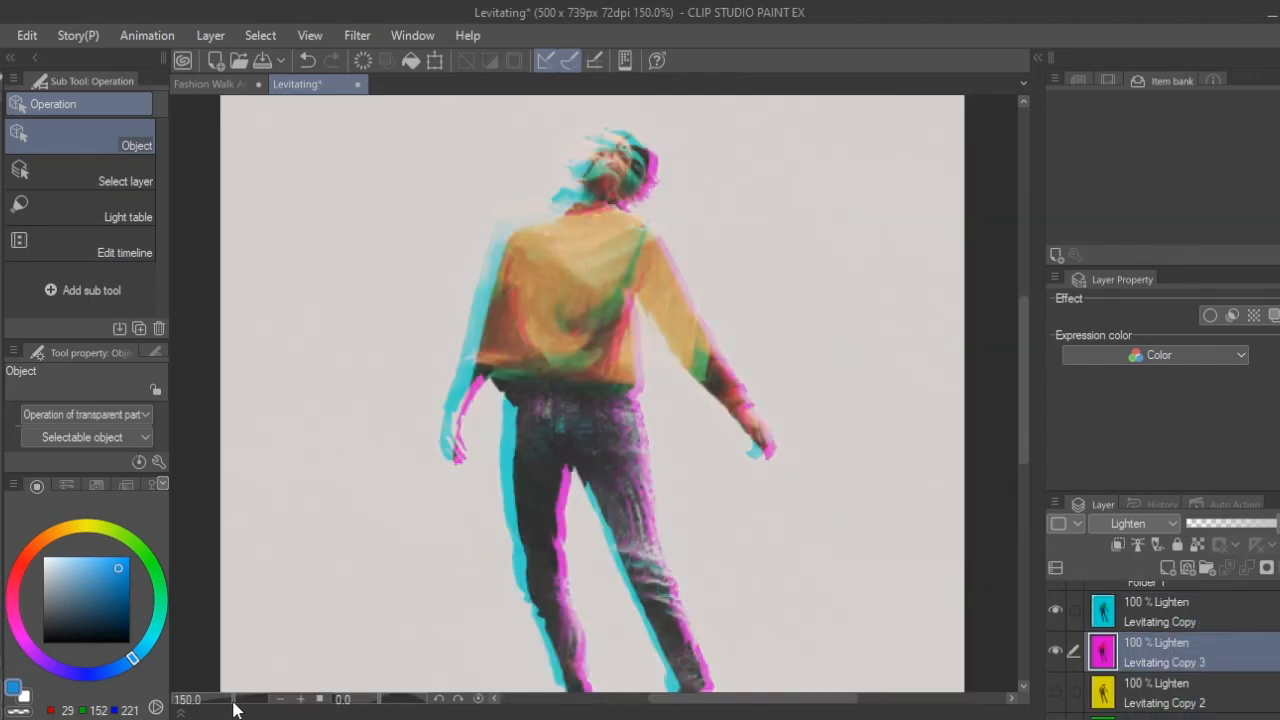
pyautogui.moveTo(233, 706)
pyautogui.mouseDown()
pyautogui.moveTo(214, 715)
pyautogui.moveTo(257, 718)
pyautogui.moveTo(228, 716)
pyautogui.mouseUp()
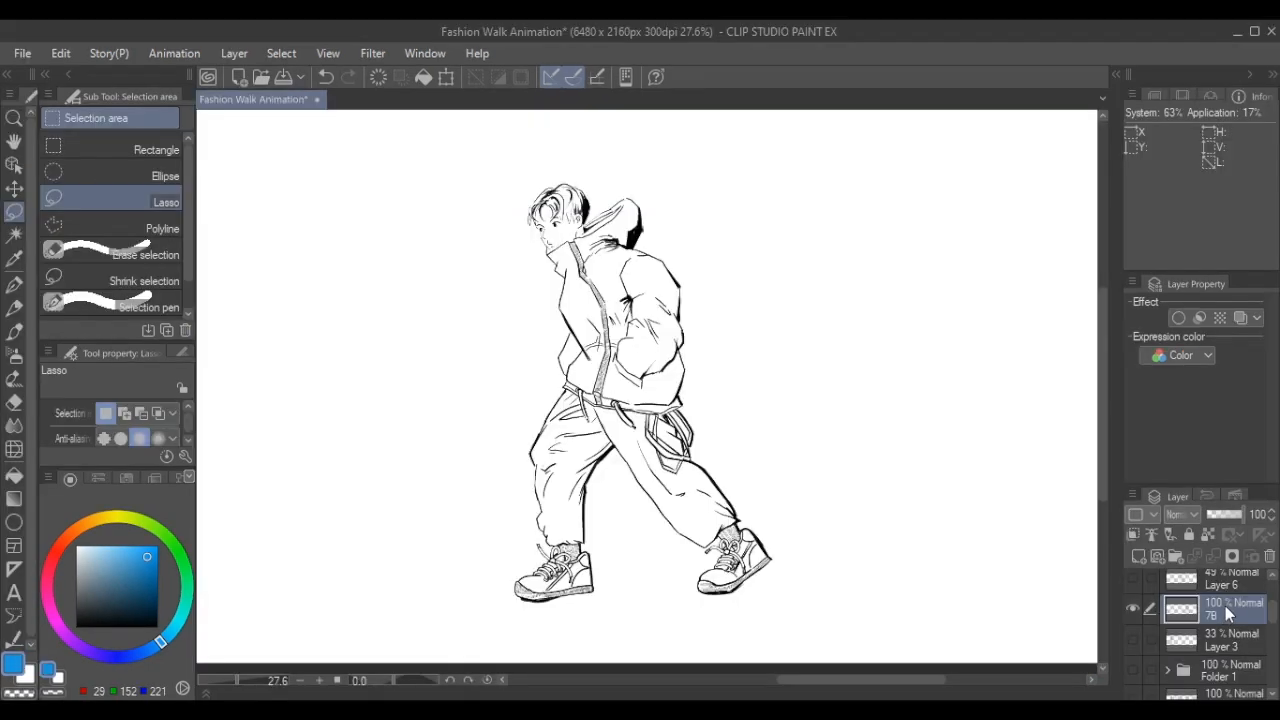
pyautogui.hotkey('ctrl', 'v')
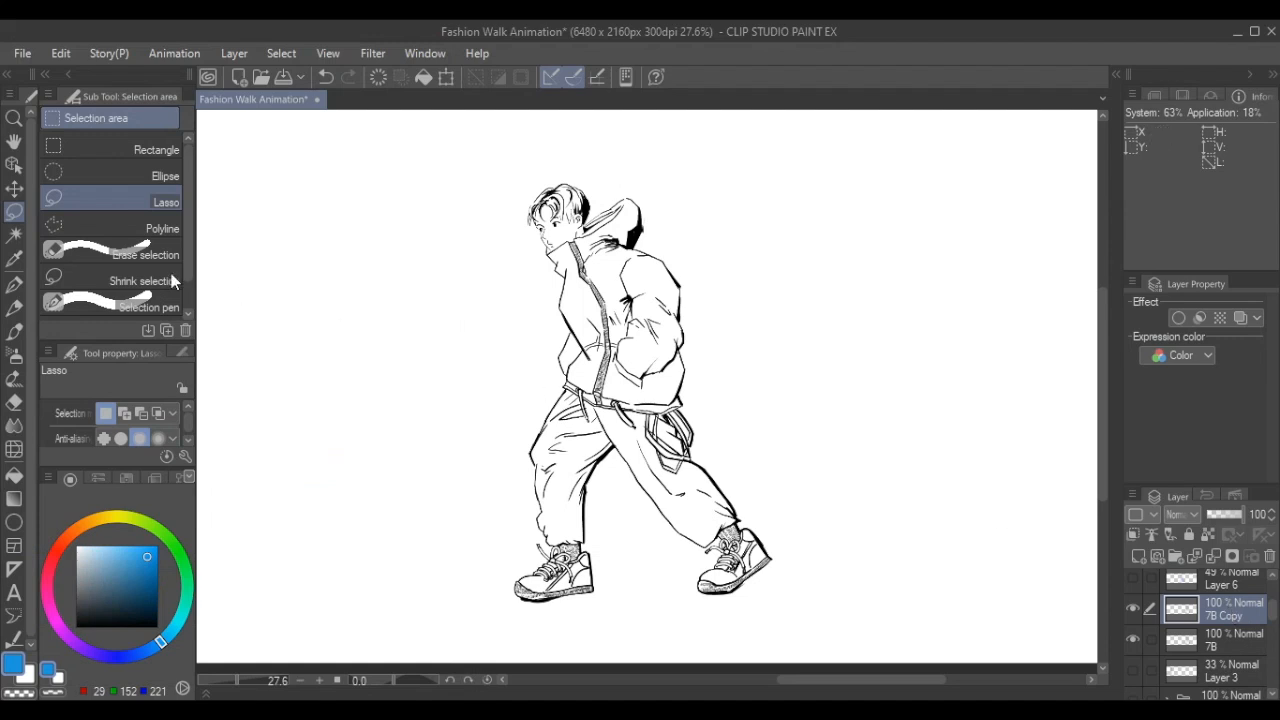
pyautogui.click(14, 165)
pyautogui.moveTo(620, 400); pyautogui.dragTo(934, 400)
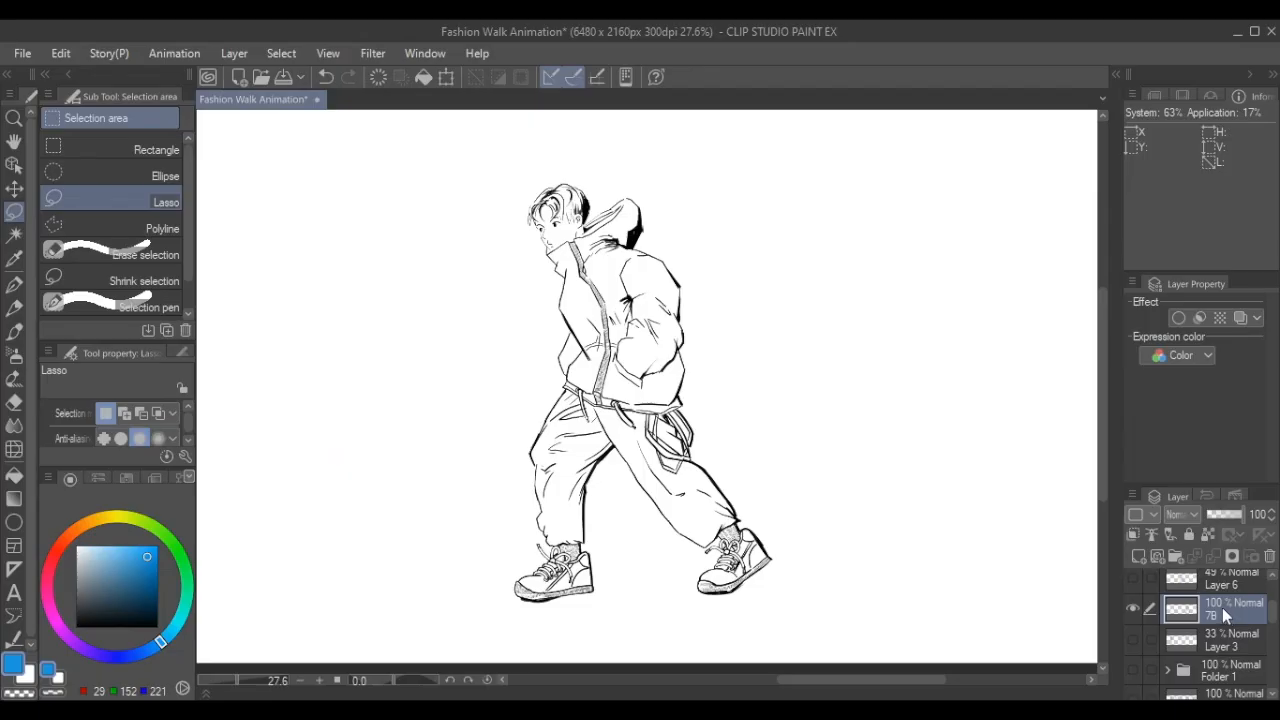
# Step: Duplicate the line art layer 7B and move the copy of the walking figure to the right of the original
pyautogui.hotkey('ctrl', 'c')
pyautogui.hotkey('ctrl', 'v')
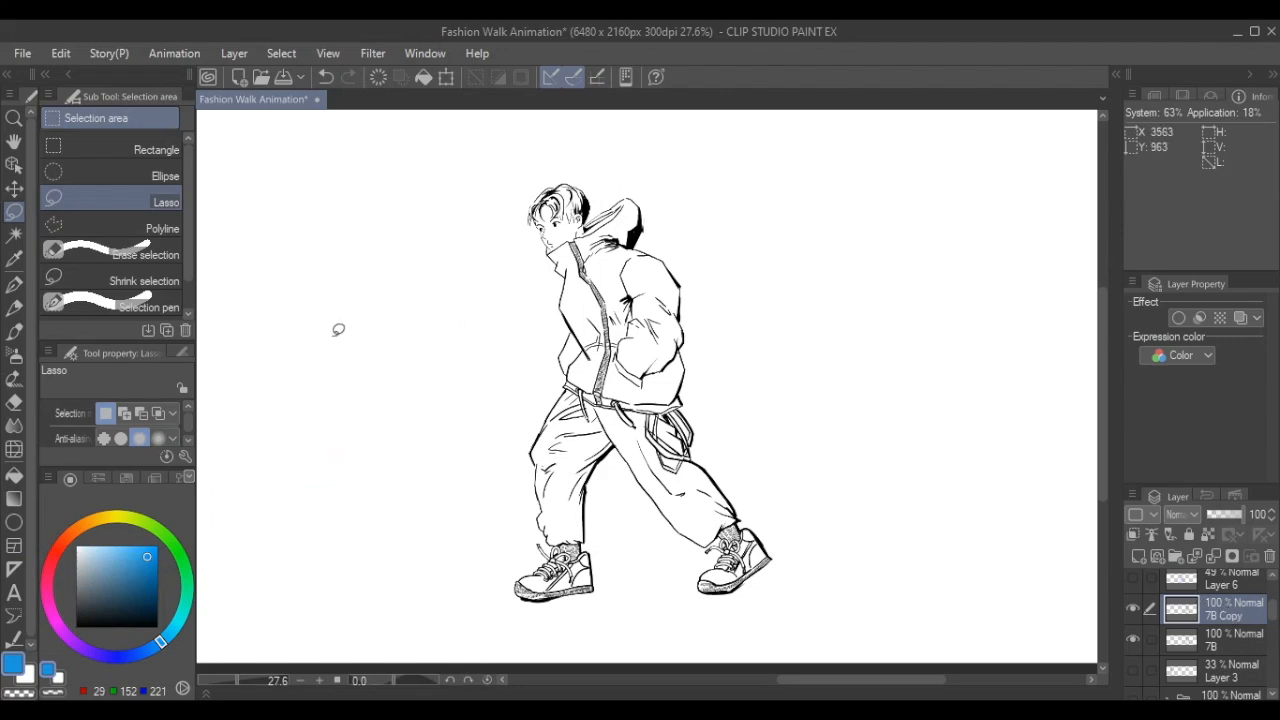
pyautogui.click(14, 164)
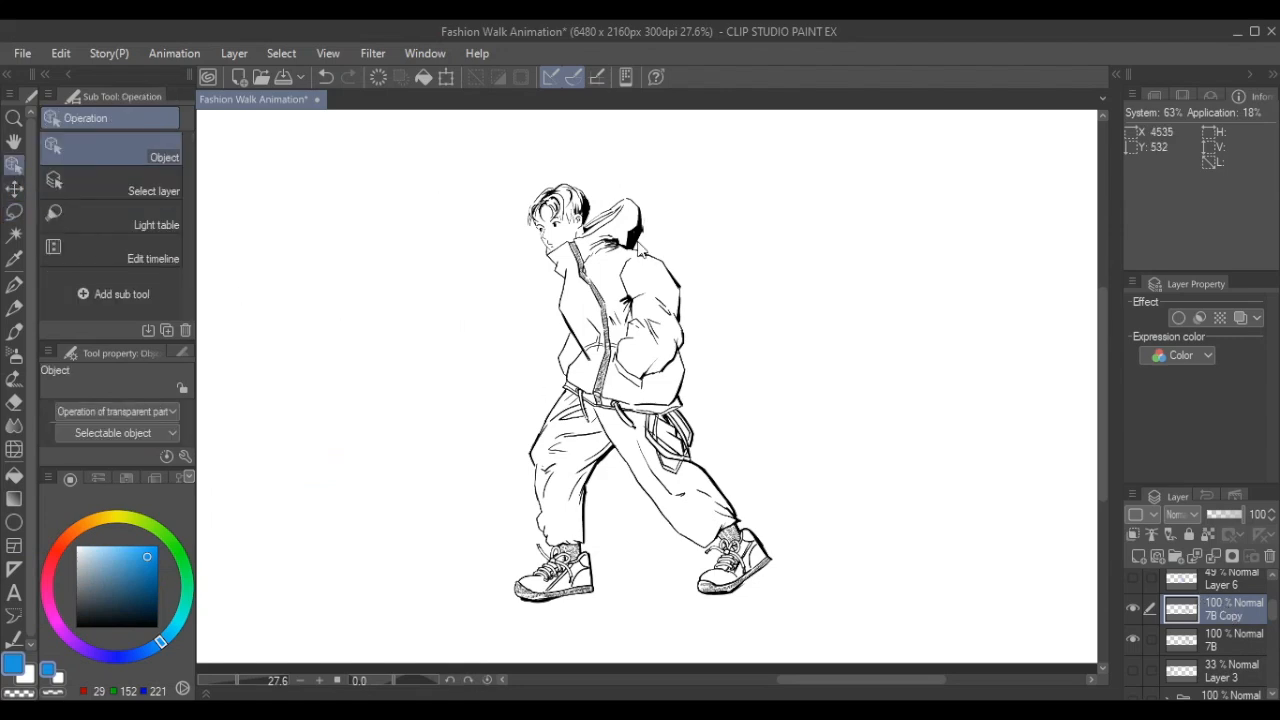
pyautogui.moveTo(636, 240); pyautogui.dragTo(897, 243)
# Step: Turn on the layer color effect for the 7B copy and set it to cyan with C 100, M 0, Y 0
pyautogui.click(1240, 317)
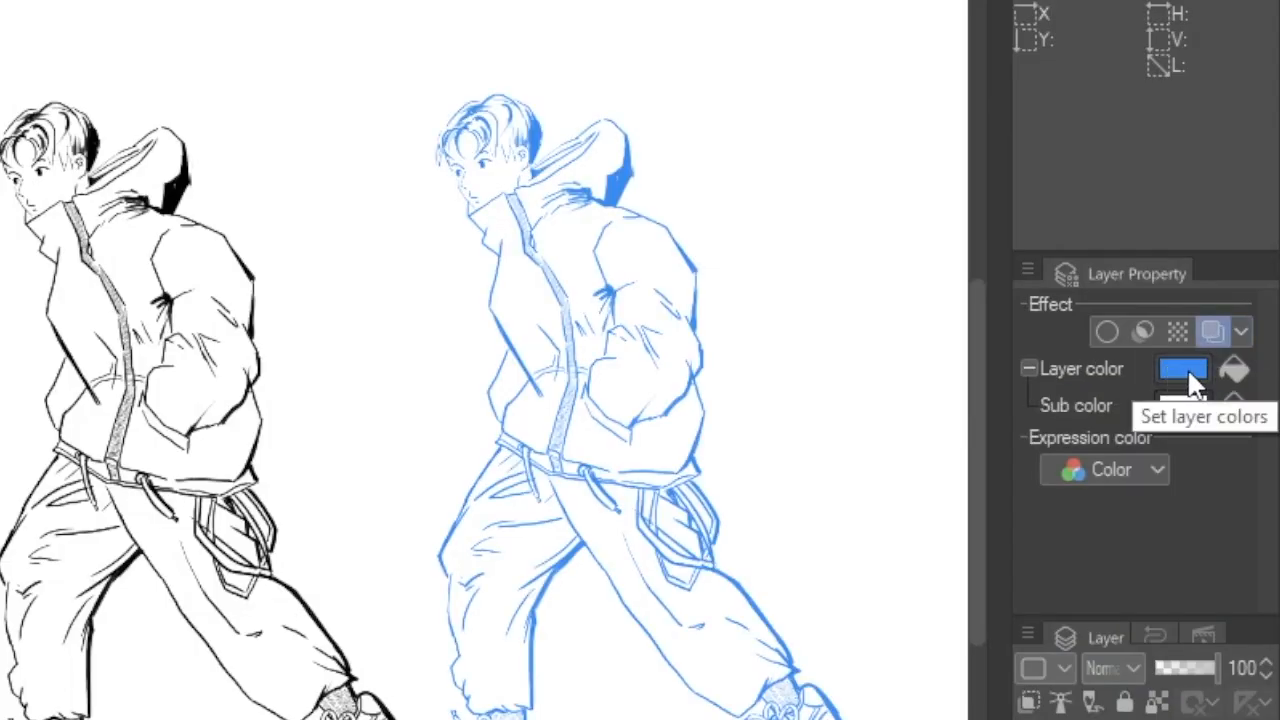
pyautogui.click(1200, 372)
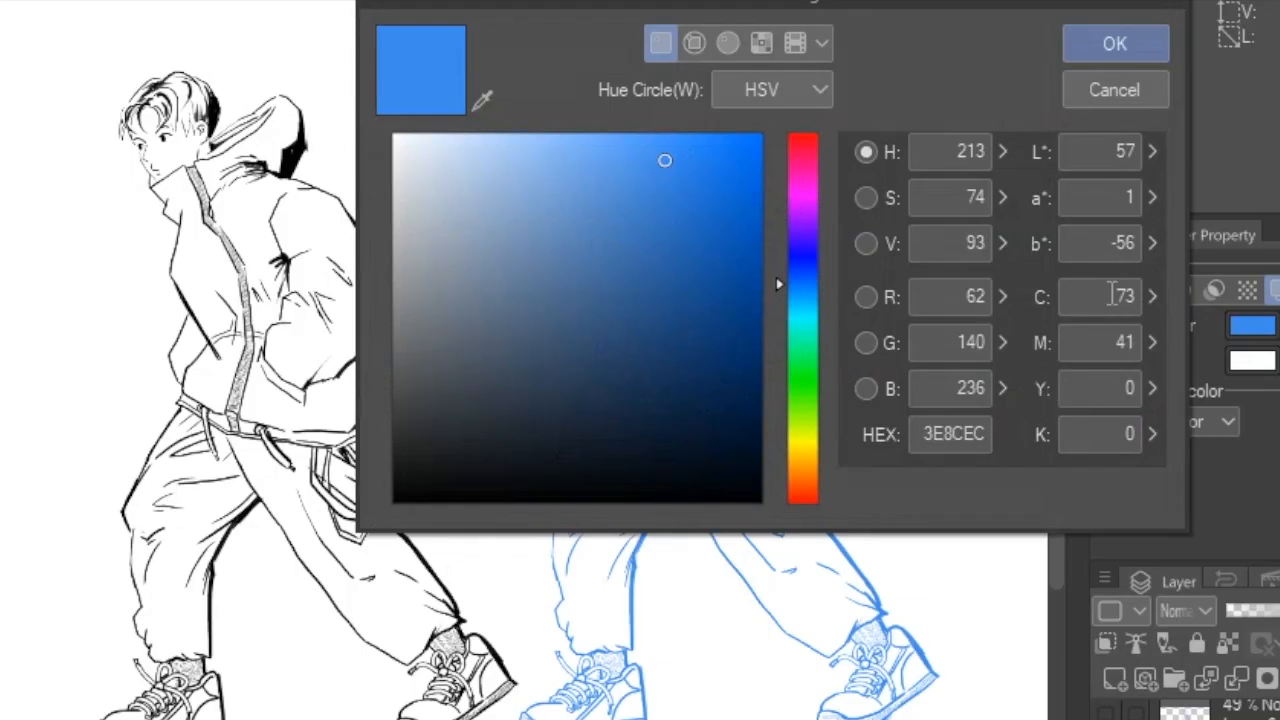
pyautogui.moveTo(1134, 322); pyautogui.dragTo(1190, 340)
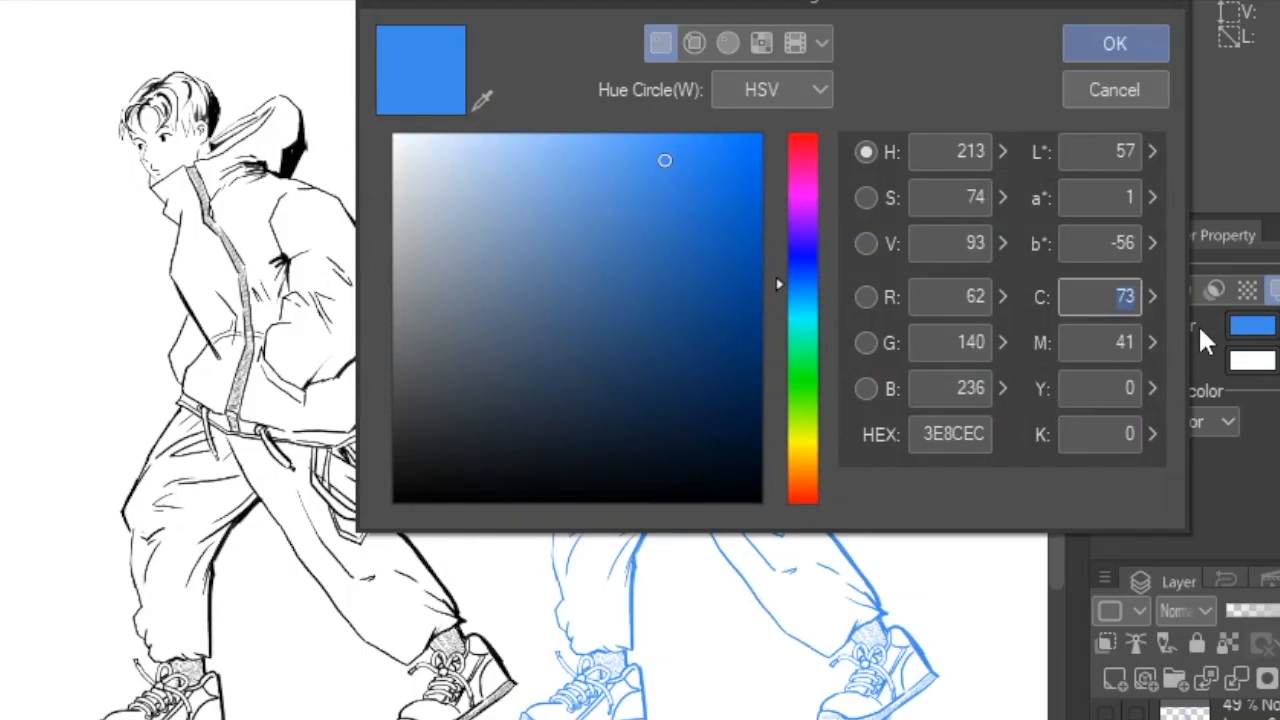
pyautogui.write('100')
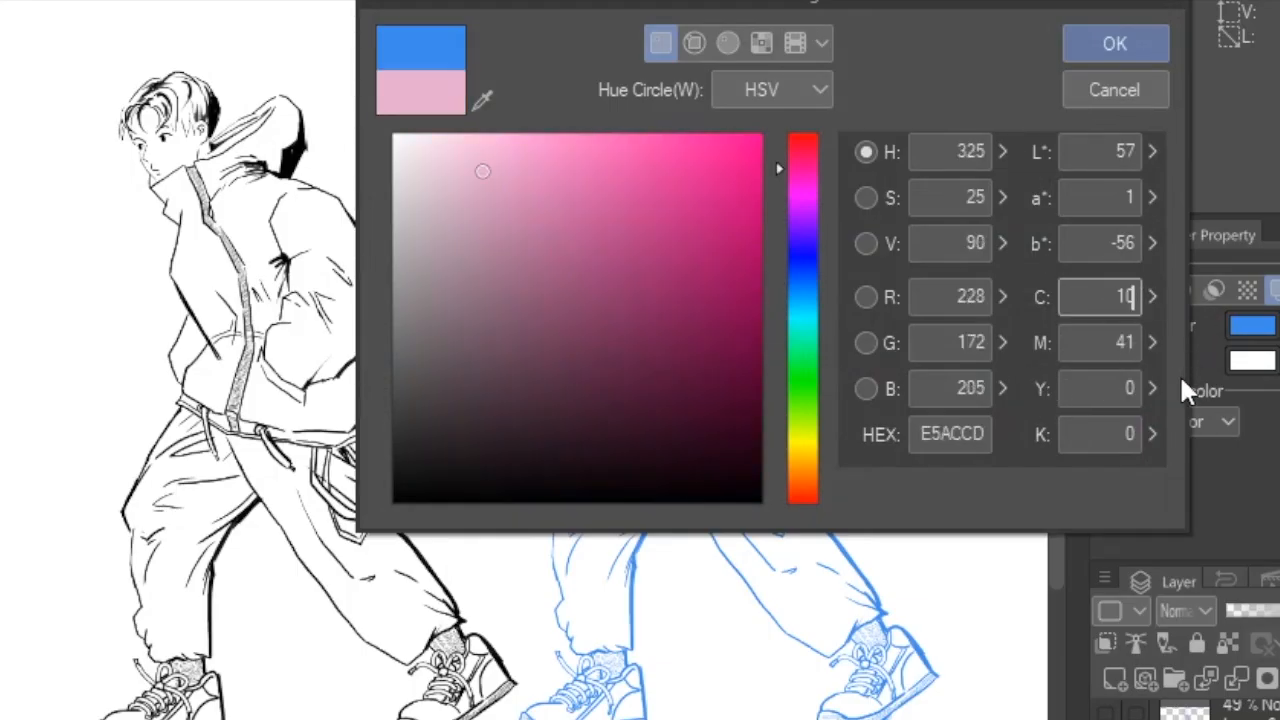
pyautogui.press('Tab')
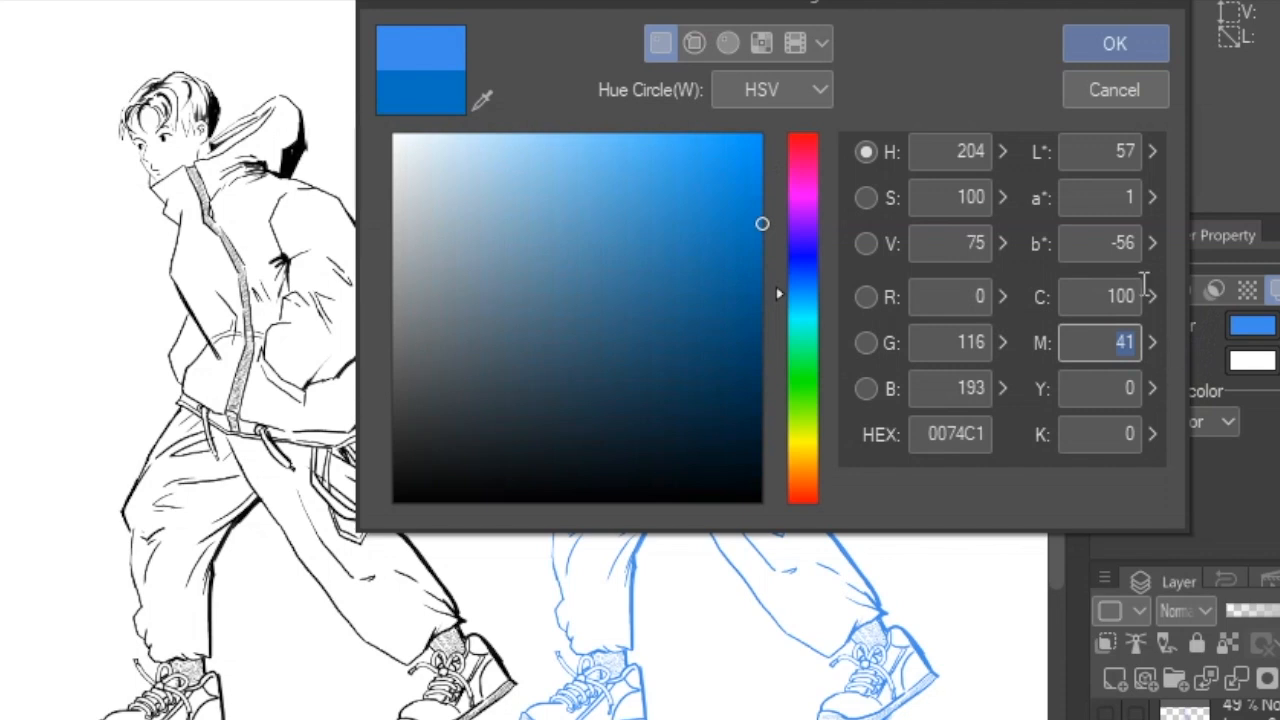
pyautogui.press('BackSpace')
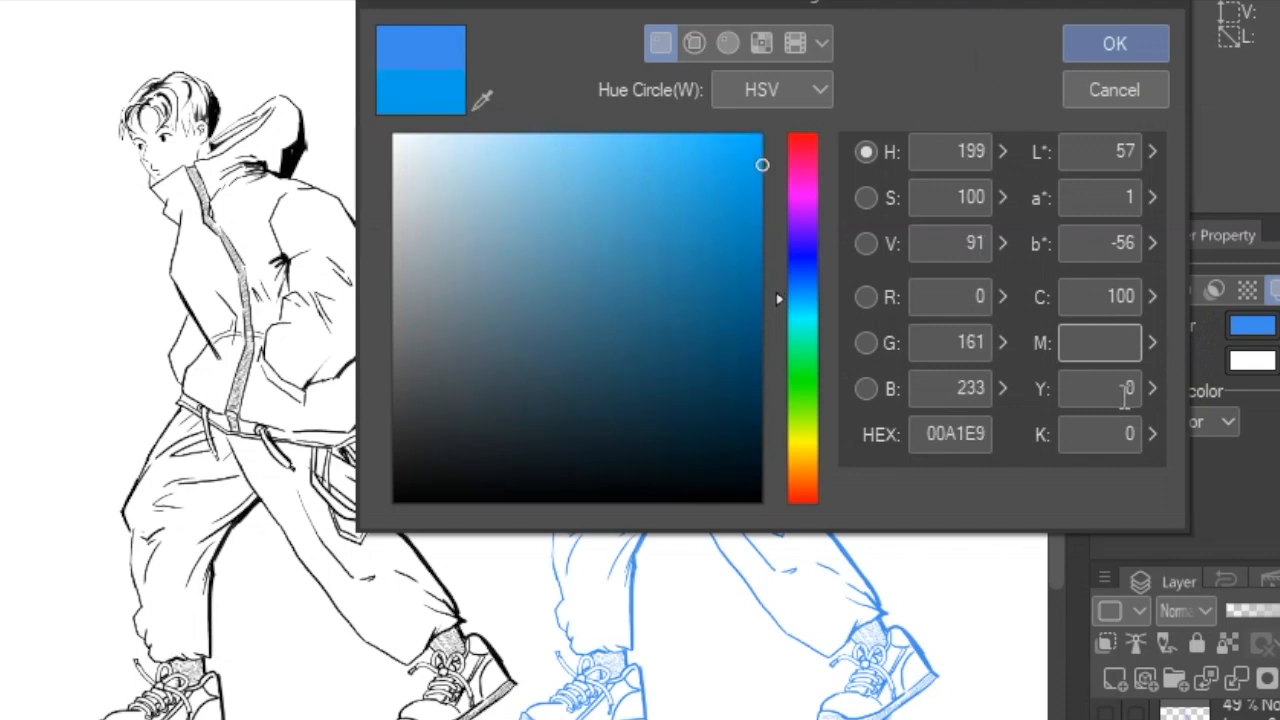
pyautogui.click(1120, 390)
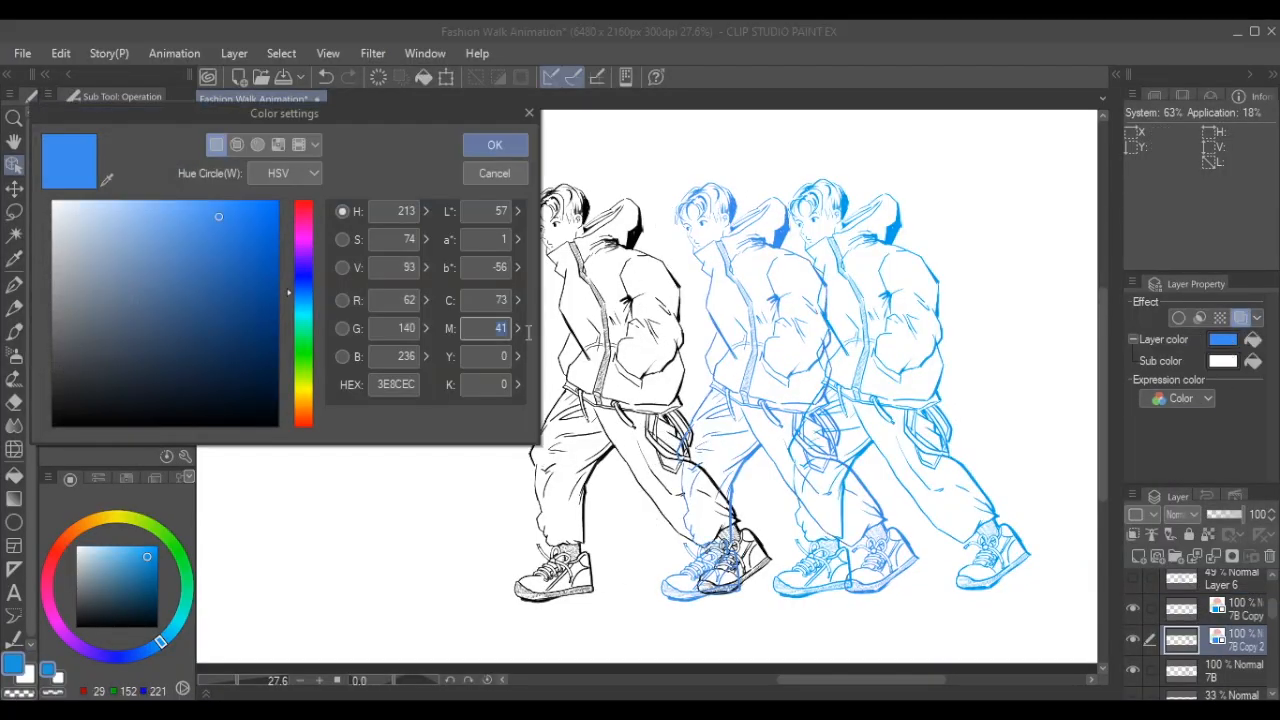
# Step: Set the layer color of 7B Copy 2 to magenta with M 100 and C 0
pyautogui.write('100')
pyautogui.moveTo(494, 300); pyautogui.dragTo(546, 306)
pyautogui.write('0')
pyautogui.click(508, 150)
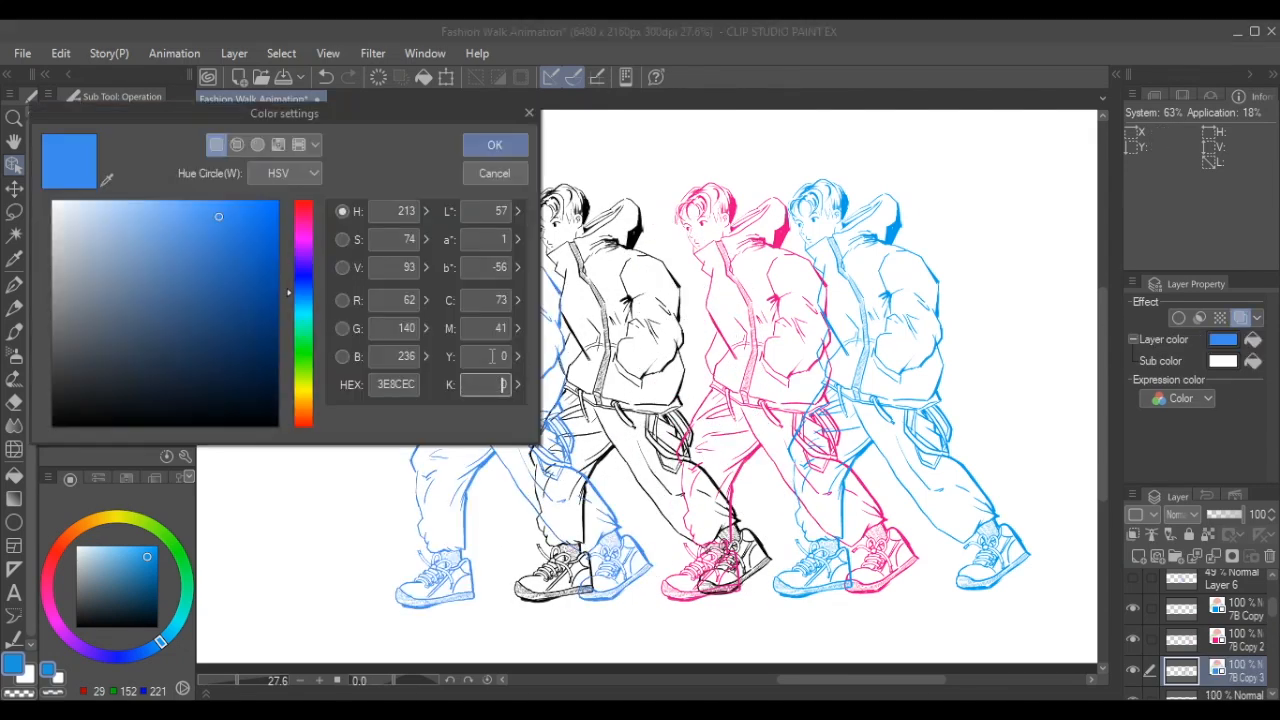
# Step: Set the layer color of 7B Copy 3 to yellow with Y 100, M 0 and C 0
pyautogui.write('100')
pyautogui.moveTo(492, 356); pyautogui.dragTo(527, 301)
pyautogui.write('00')
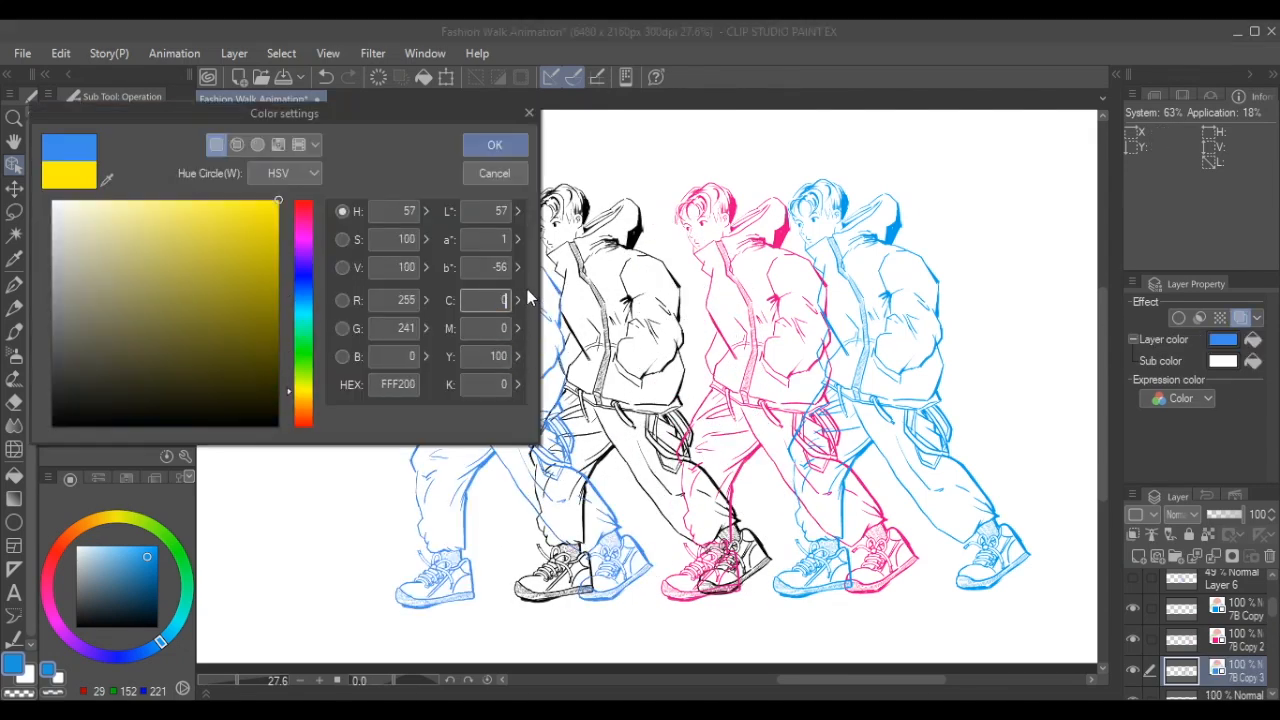
pyautogui.click(513, 147)
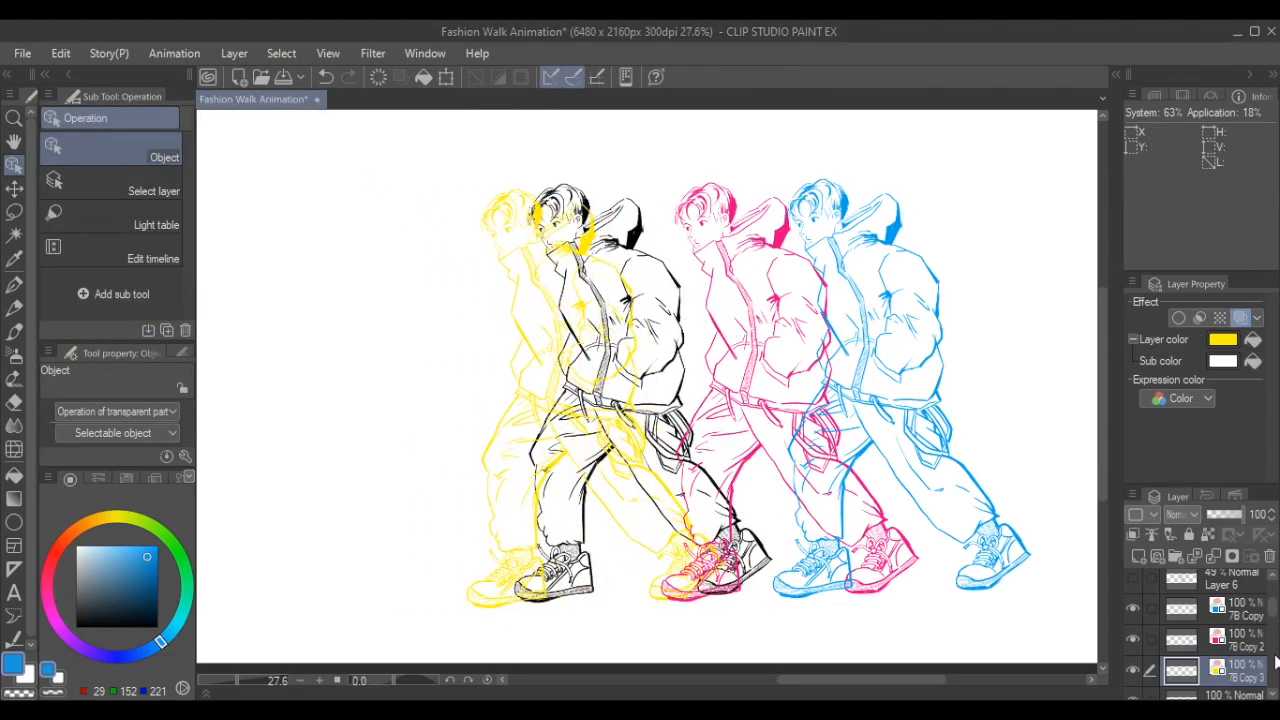
# Step: Move the original 7B line art layer above the yellow copy in the layer stack
pyautogui.scroll(-1, 1242, 660)
pyautogui.click(1220, 669)
pyautogui.moveTo(1240, 666); pyautogui.dragTo(1239, 622)
pyautogui.scroll(-2, 1219, 669)
# Step: Move the yellow, magenta and cyan copies of the figure closer to the black line art
pyautogui.click(1222, 677)
pyautogui.moveTo(557, 213); pyautogui.dragTo(595, 209)
pyautogui.moveTo(732, 215); pyautogui.dragTo(593, 215)
pyautogui.moveTo(852, 214); pyautogui.dragTo(599, 214)
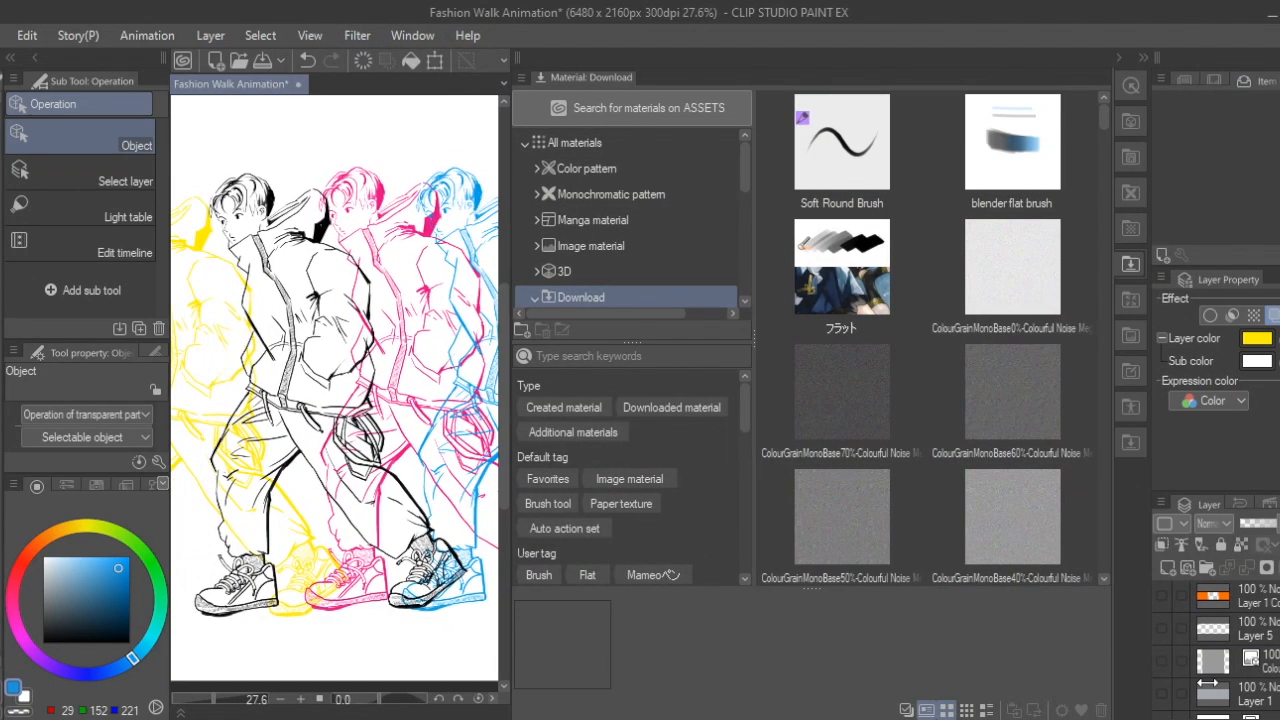
# Step: Add the downloaded ColourGrainMonoBase40% paper texture to the canvas, above the yellow figure layer
pyautogui.moveTo(1006, 543); pyautogui.dragTo(390, 488)
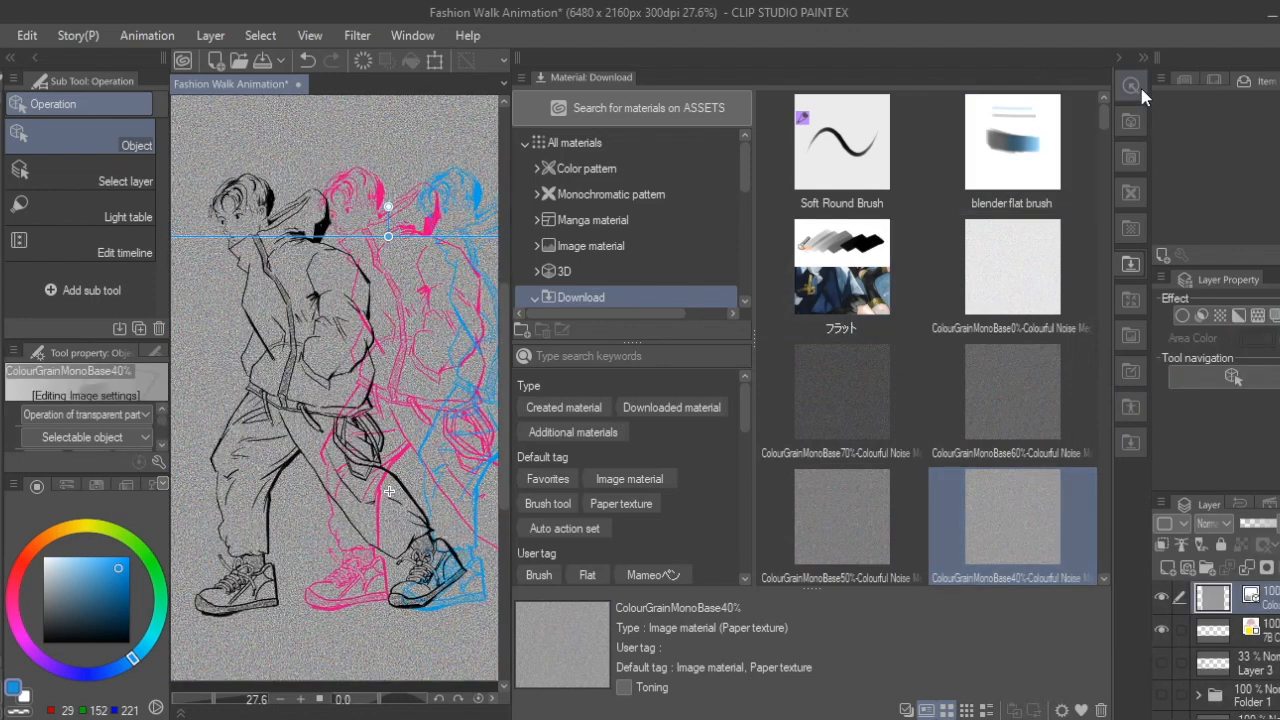
pyautogui.click(1145, 59)
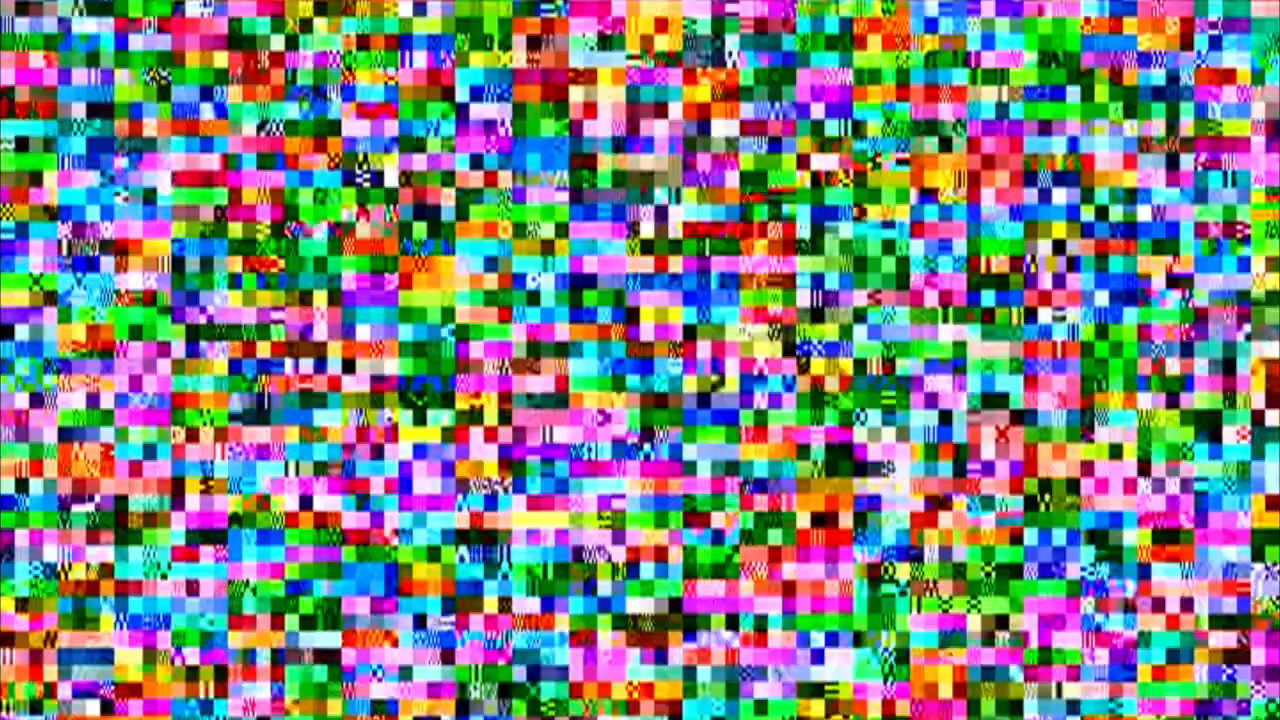